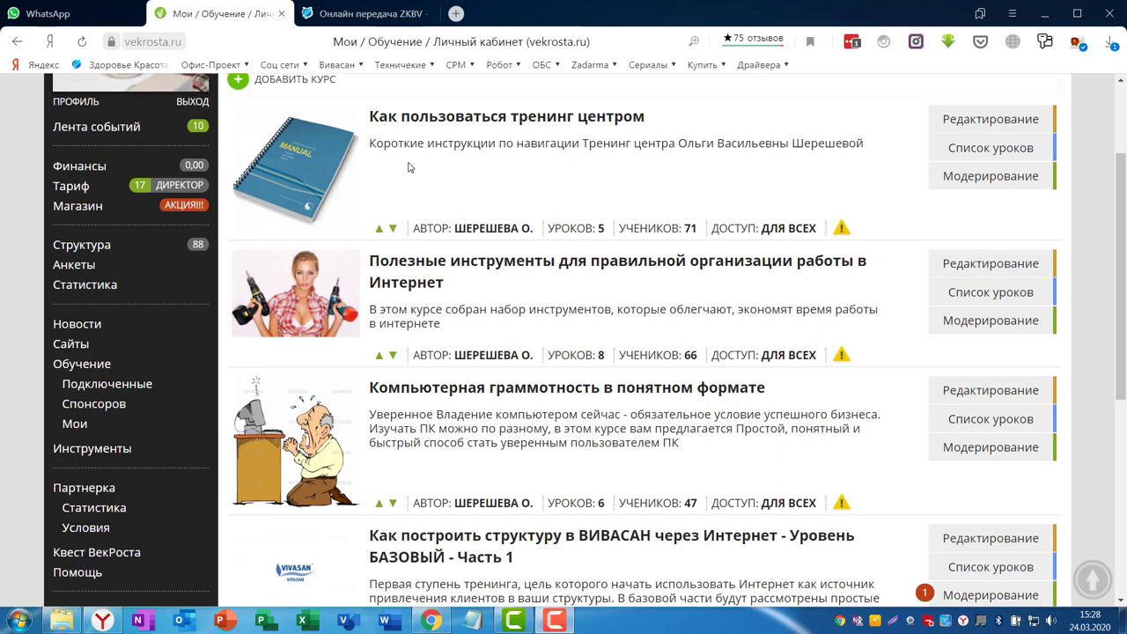
Step: Open the editing settings of the course "Как пользоваться тренинг центром"
{"action": "scroll", "coordinate": [1121, 239], "scroll_direction": "up", "scroll_amount": 3}
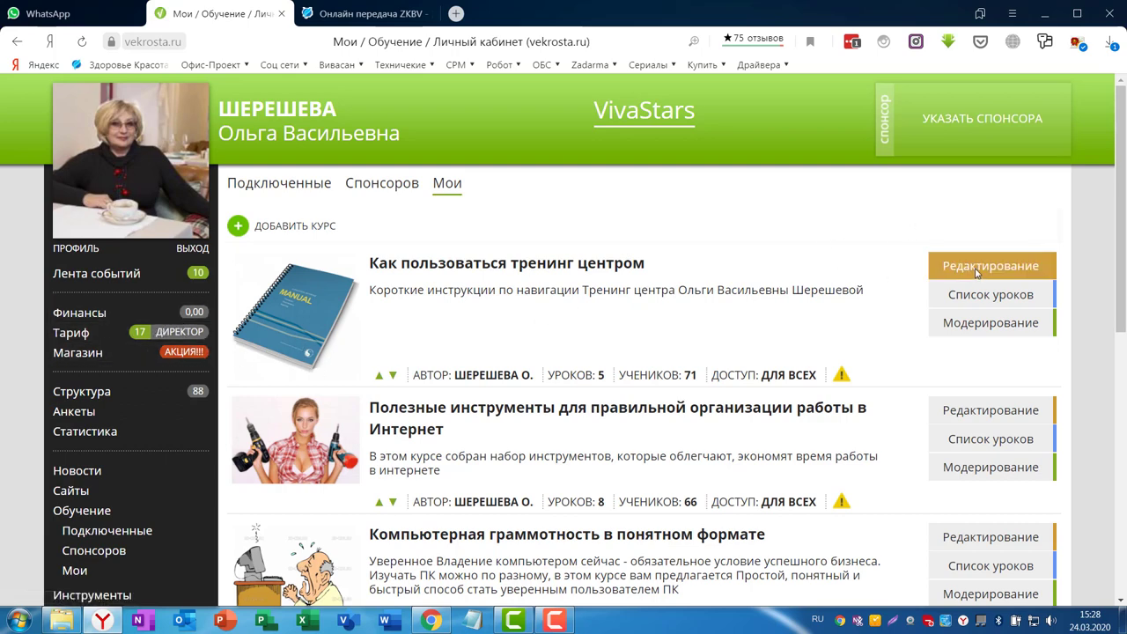
{"action": "left_click", "coordinate": [925, 266]}
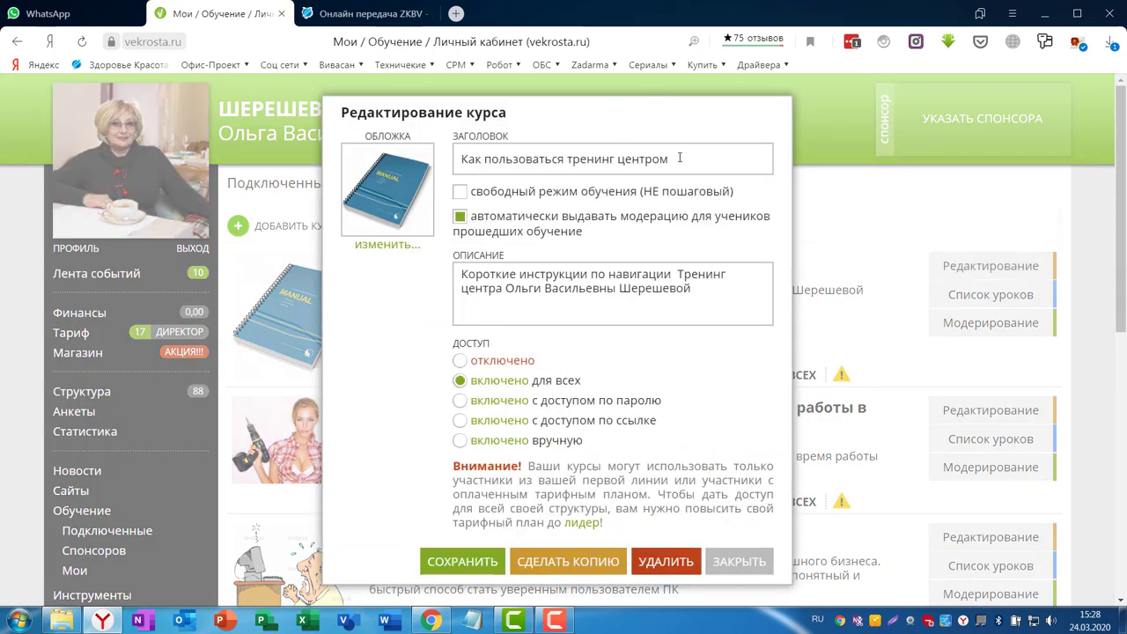
{"action": "left_click_drag", "start_coordinate": [570, 160], "coordinate": [564, 159]}
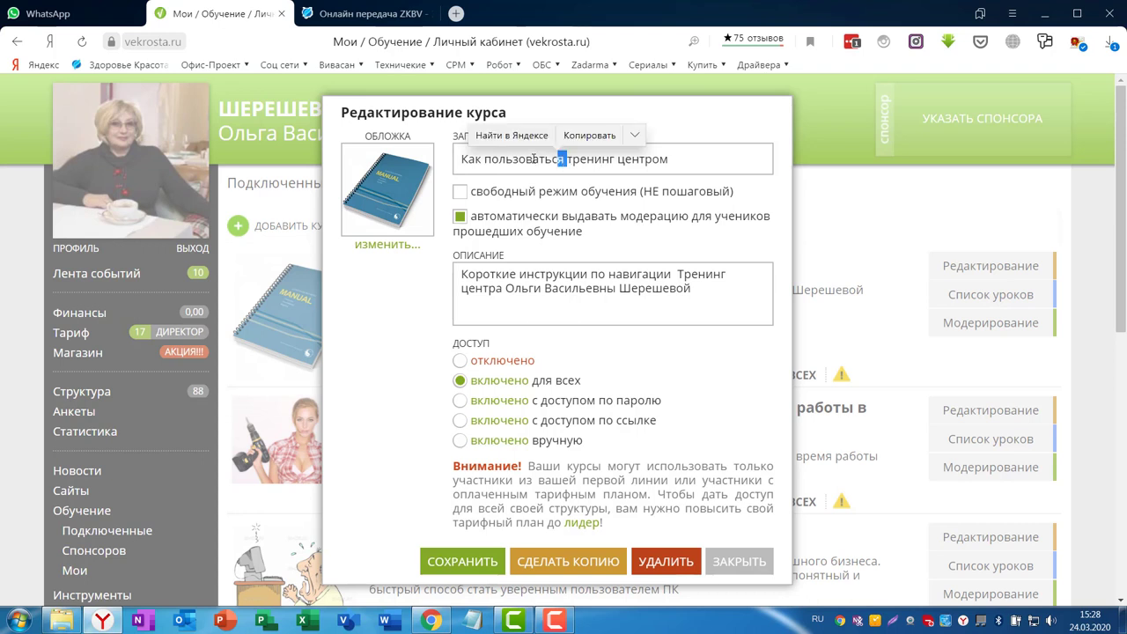
{"action": "type", "text": "т"}
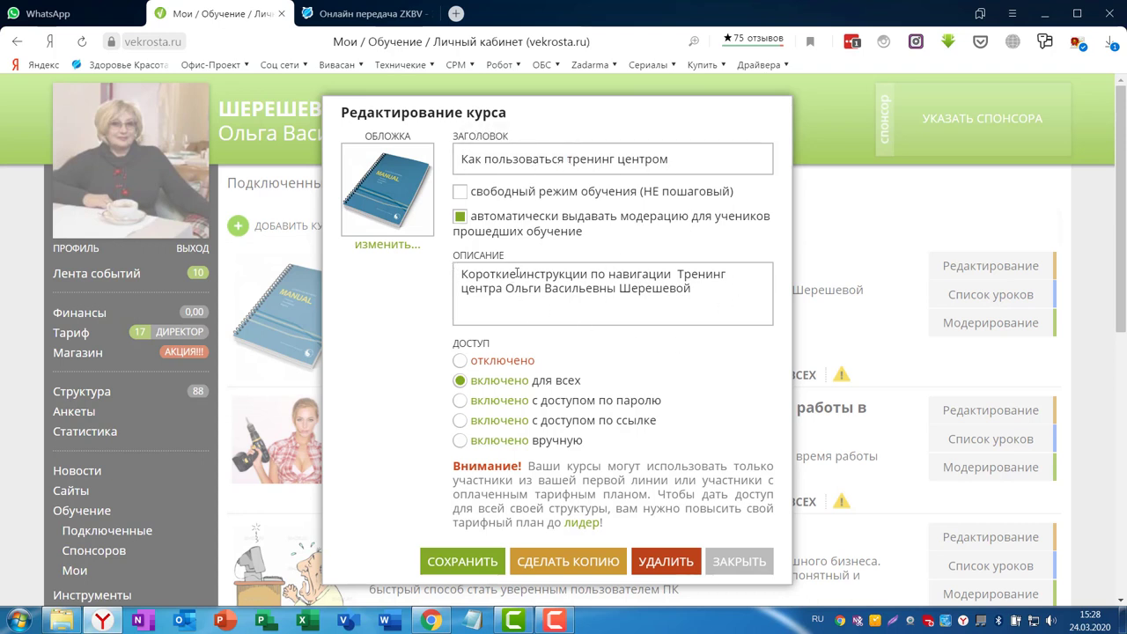
Step: Try out the free learning mode and automatic moderation options of the course, and save the course settings
{"action": "left_click", "coordinate": [462, 195]}
{"action": "left_click", "coordinate": [461, 195]}
{"action": "left_click", "coordinate": [460, 217]}
{"action": "left_click", "coordinate": [457, 563]}
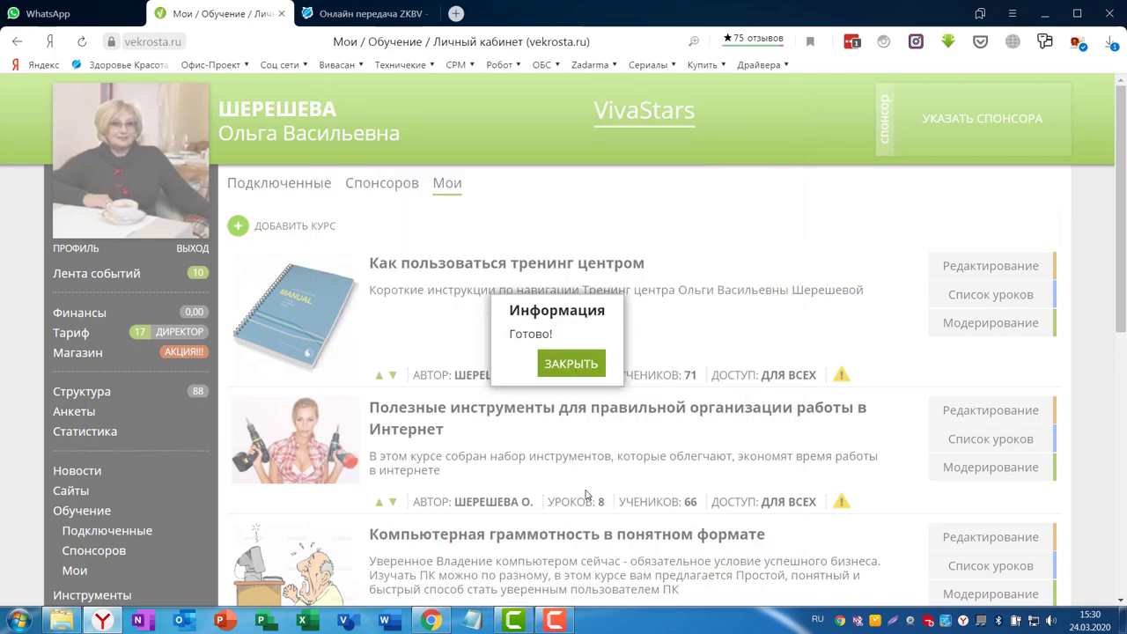
{"action": "left_click", "coordinate": [573, 365]}
Step: Open the moderation section of the course "Как пользоваться тренинг центром" and review its homework submissions
{"action": "left_click", "coordinate": [950, 328]}
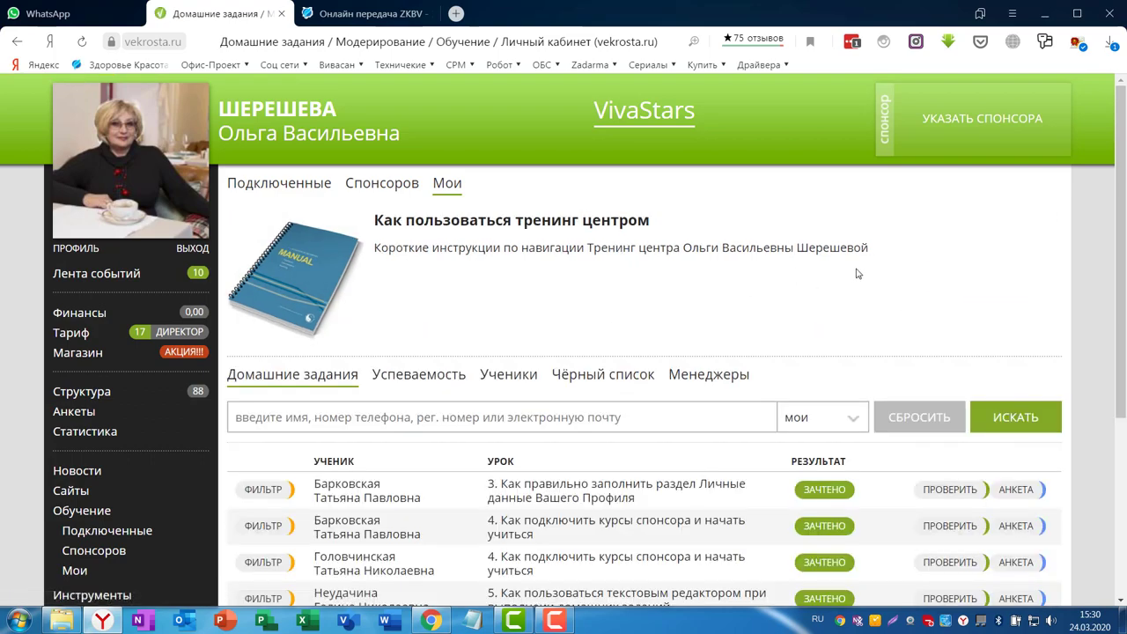
{"action": "key", "text": "ctrl+minus"}
{"action": "scroll", "coordinate": [531, 414], "scroll_direction": "down", "scroll_amount": 3}
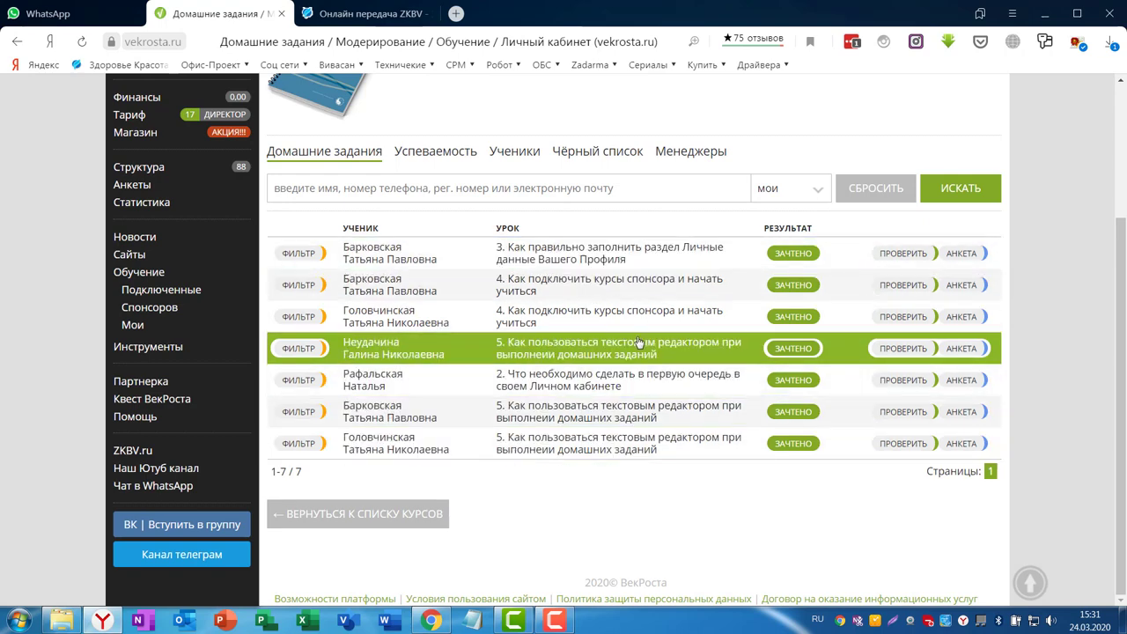
{"action": "scroll", "coordinate": [643, 357], "scroll_direction": "up", "scroll_amount": 3}
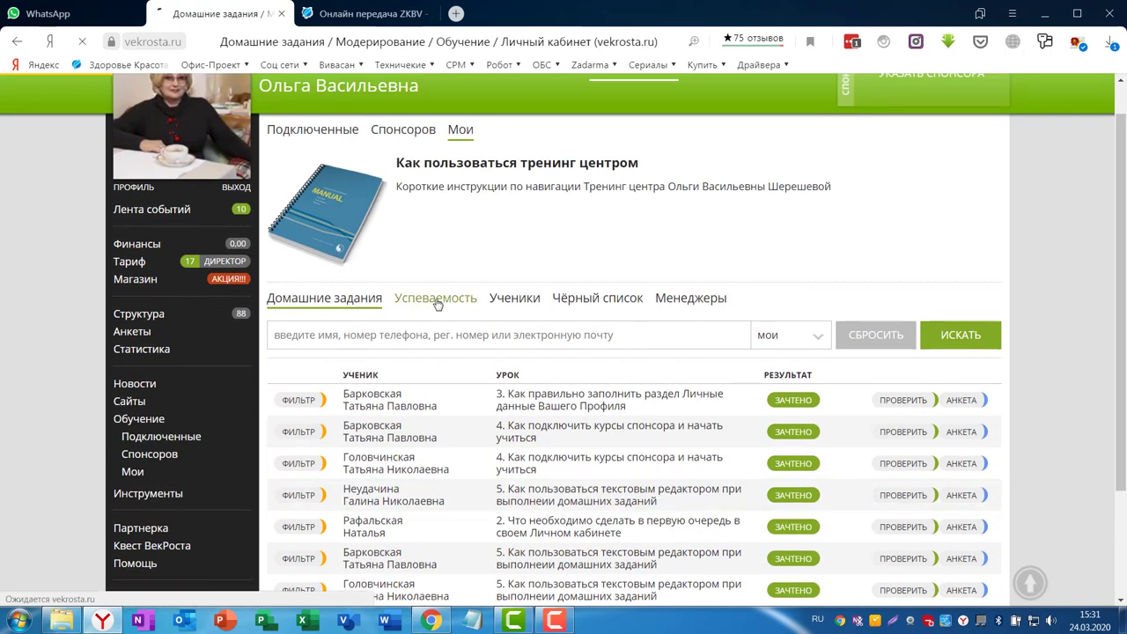
Step: View the course's performance statistics by lesson and its blacklist of students
{"action": "left_click", "coordinate": [438, 304]}
{"action": "scroll", "coordinate": [753, 361], "scroll_direction": "down", "scroll_amount": 1}
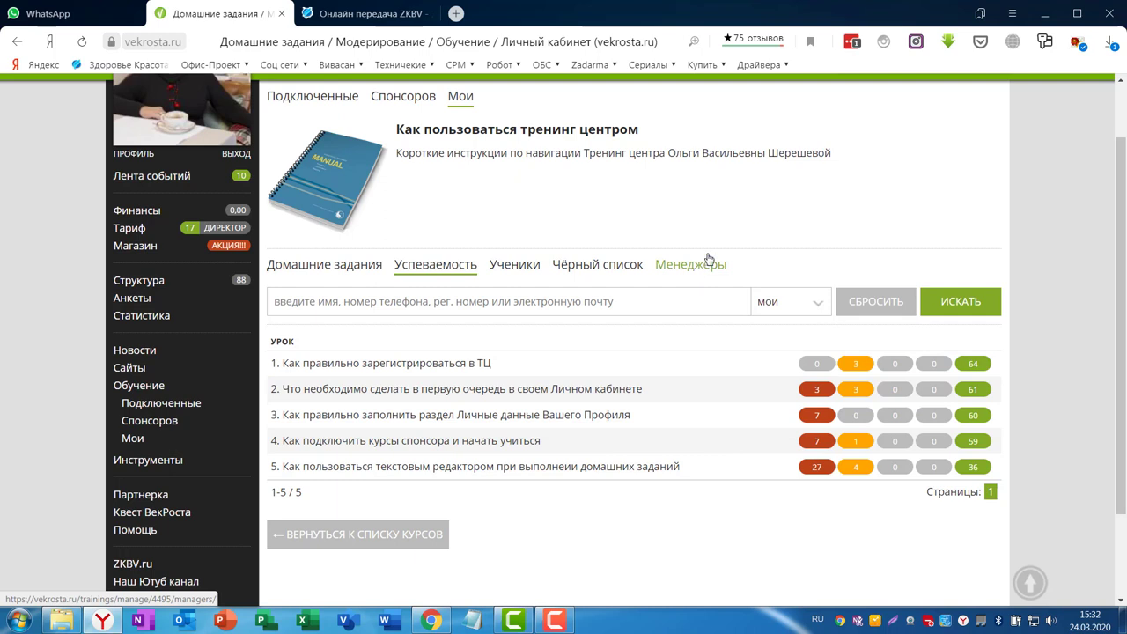
{"action": "left_click", "coordinate": [595, 267]}
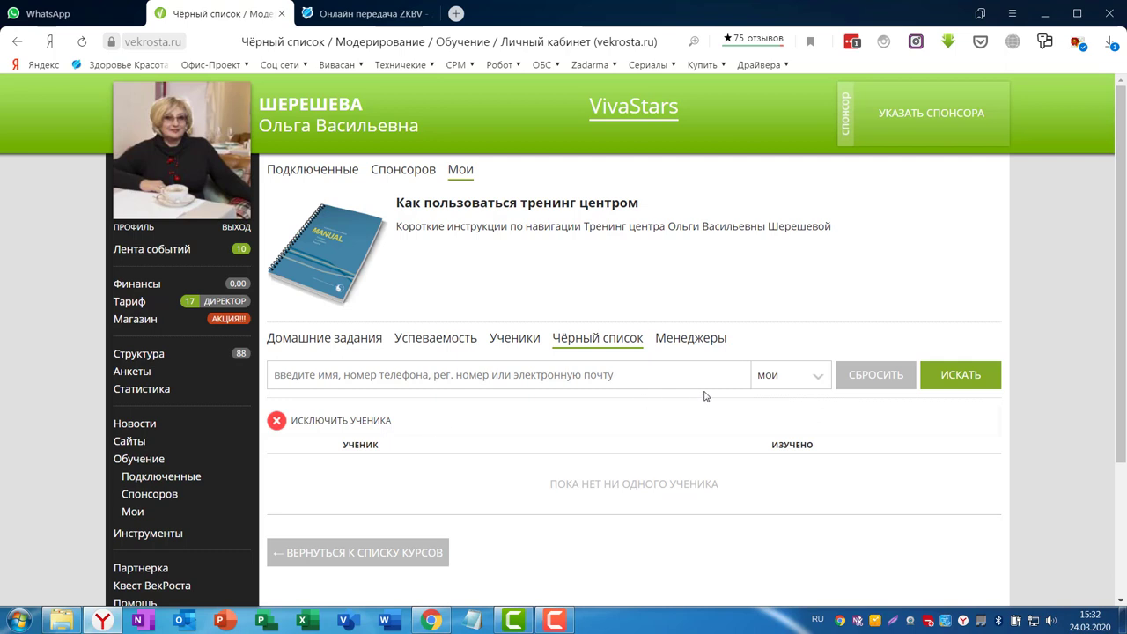
Step: Open the course's student list and examine each student's study progress and moderation status
{"action": "left_click", "coordinate": [516, 346]}
{"action": "scroll", "coordinate": [753, 348], "scroll_direction": "down", "scroll_amount": 2}
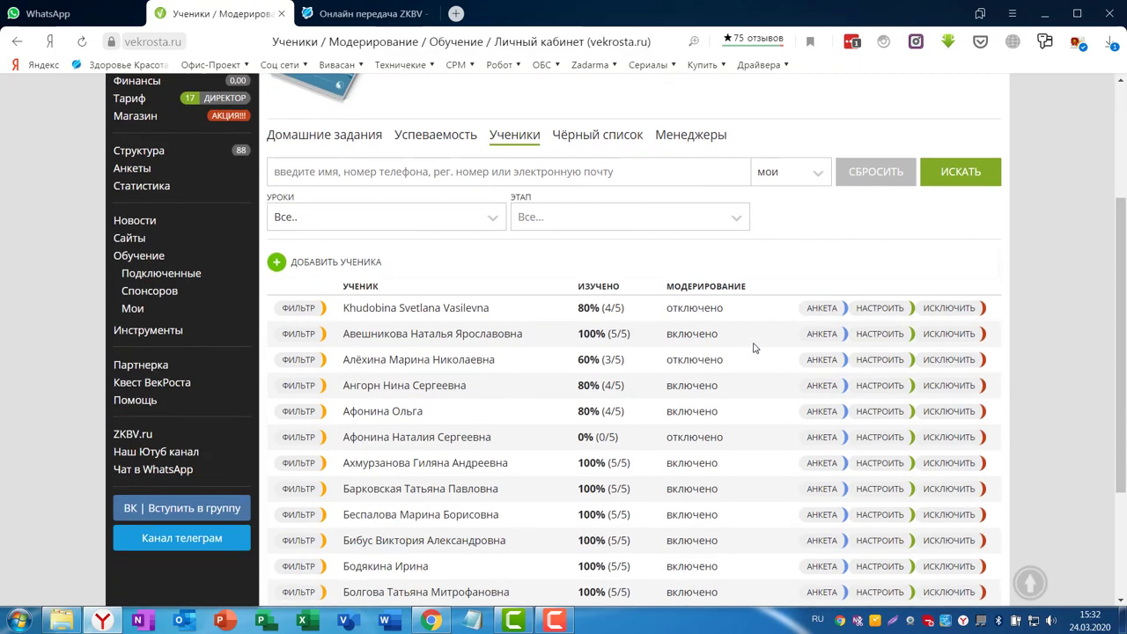
{"action": "scroll", "coordinate": [775, 349], "scroll_direction": "down", "scroll_amount": 2}
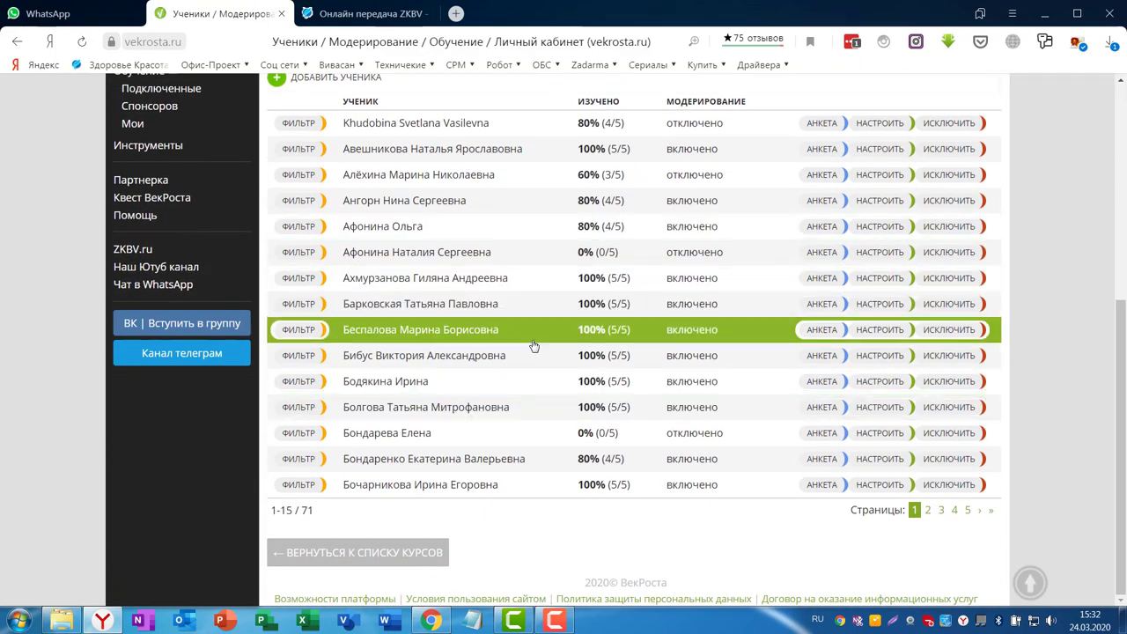
{"action": "scroll", "coordinate": [629, 329], "scroll_direction": "up", "scroll_amount": 3}
{"action": "scroll", "coordinate": [640, 356], "scroll_direction": "down", "scroll_amount": 1}
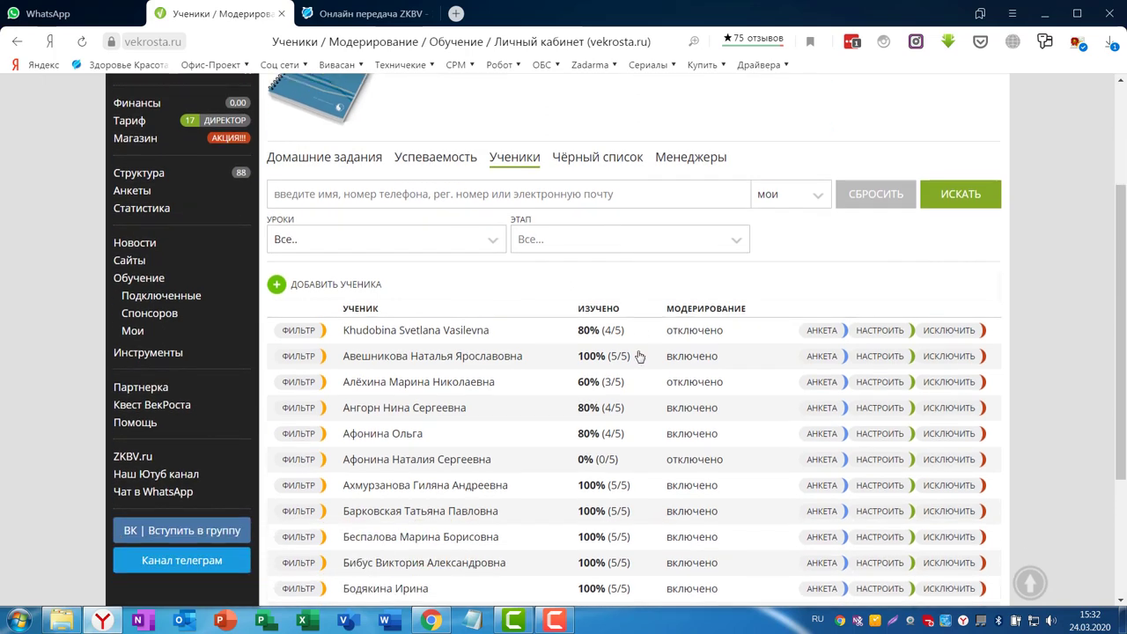
{"action": "scroll", "coordinate": [640, 356], "scroll_direction": "down", "scroll_amount": 2}
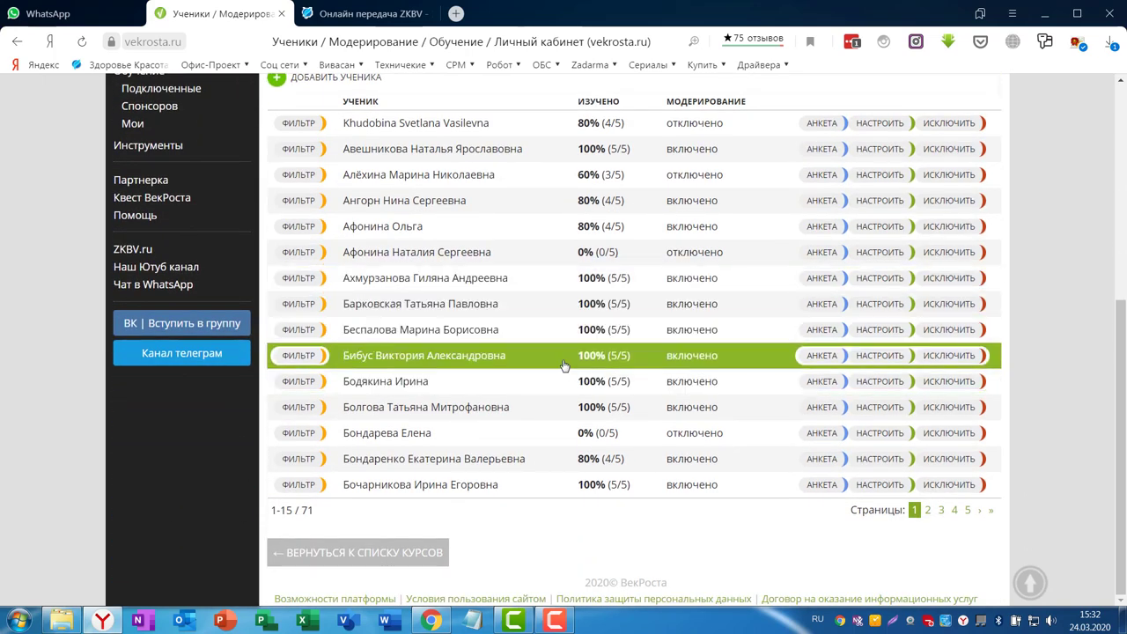
{"action": "scroll", "coordinate": [616, 370], "scroll_direction": "up", "scroll_amount": 2}
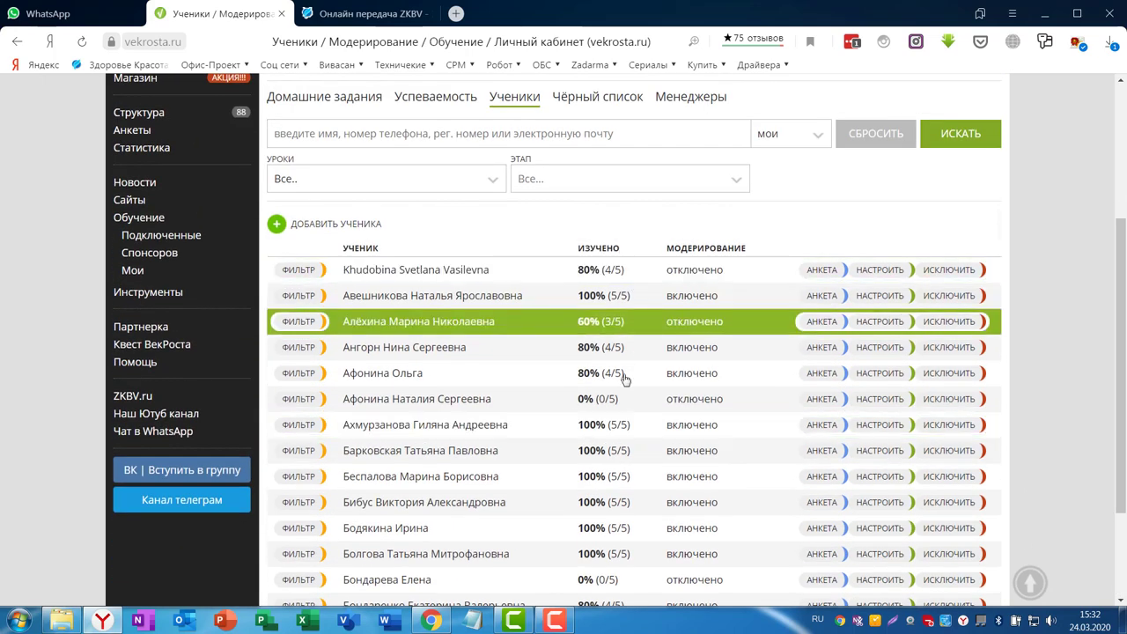
{"action": "scroll", "coordinate": [624, 377], "scroll_direction": "down", "scroll_amount": 2}
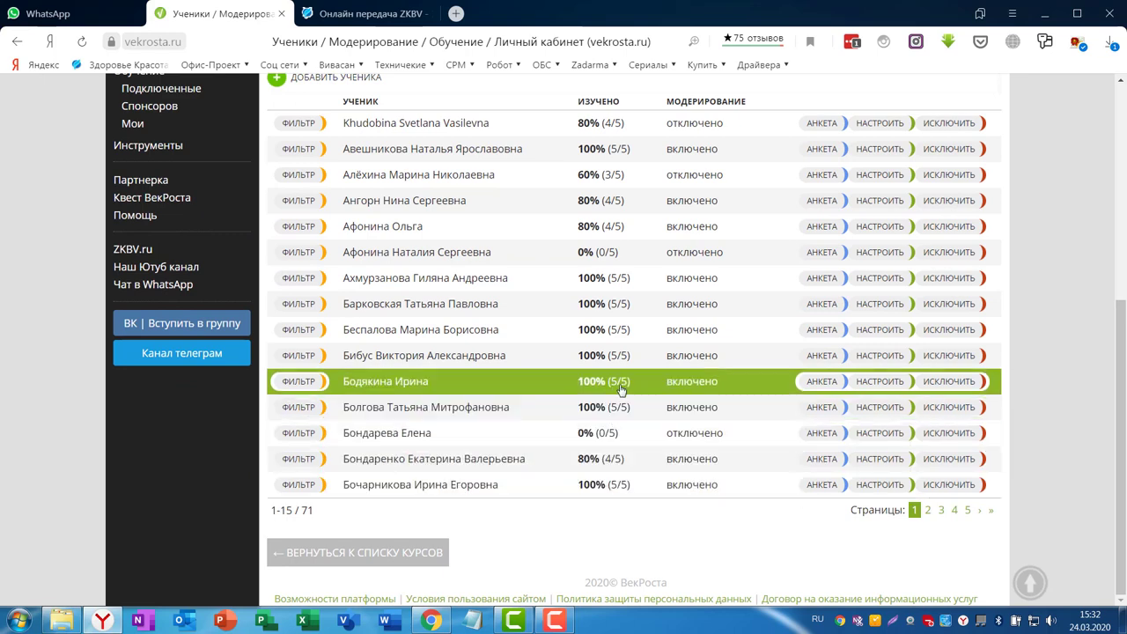
{"action": "scroll", "coordinate": [625, 388], "scroll_direction": "up", "scroll_amount": 2}
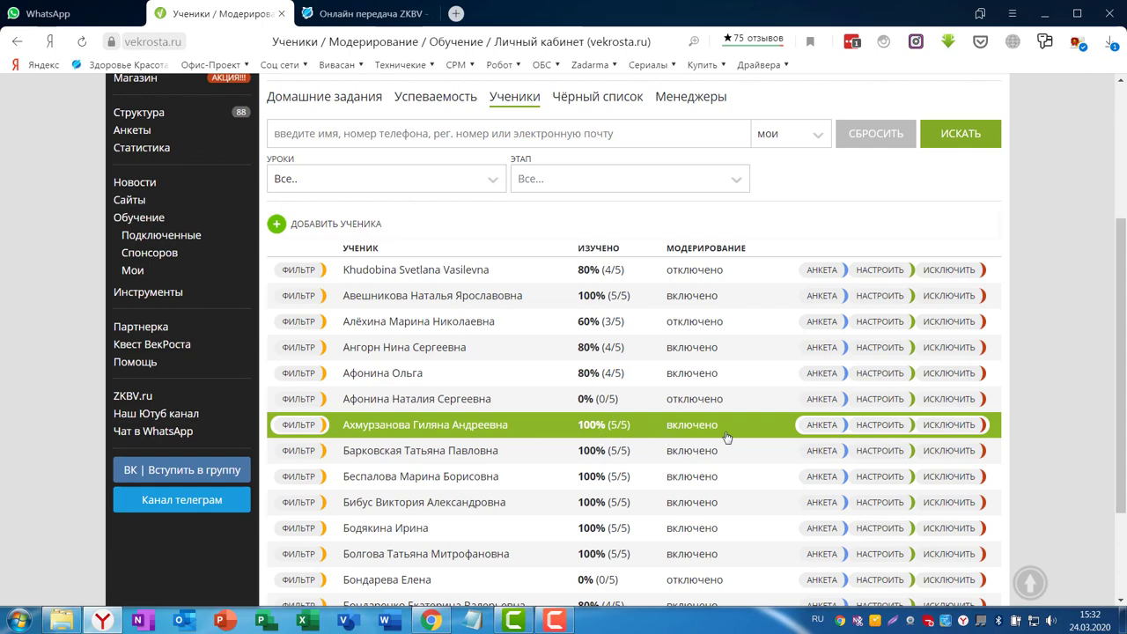
Step: View the moderation settings of the seventh student in the list and close them without saving
{"action": "left_click", "coordinate": [878, 426]}
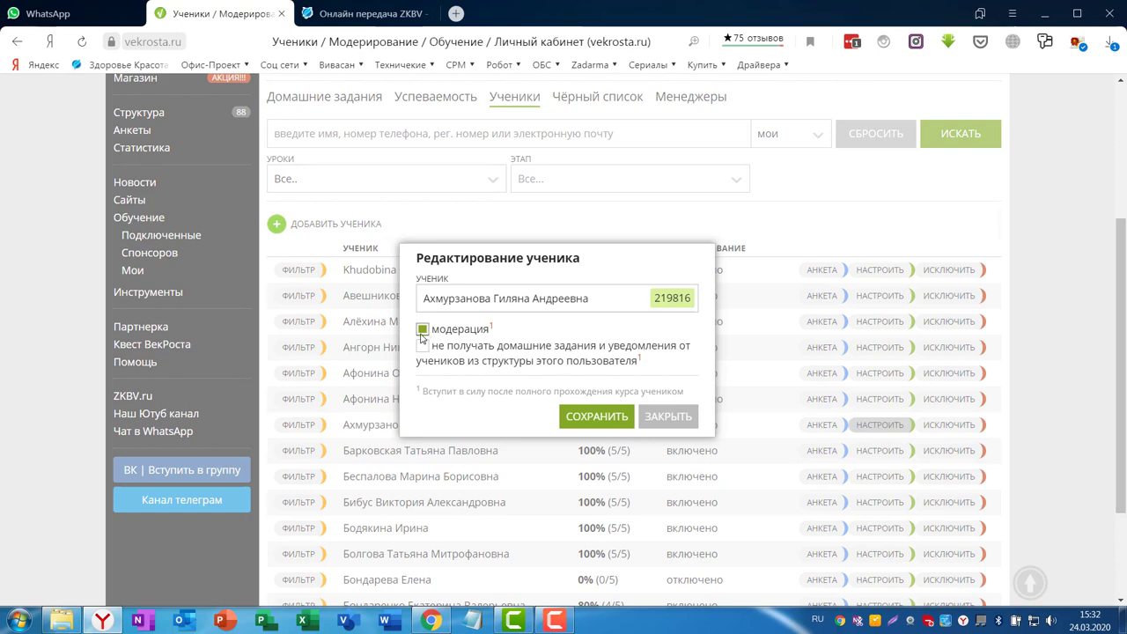
{"action": "left_click", "coordinate": [757, 368]}
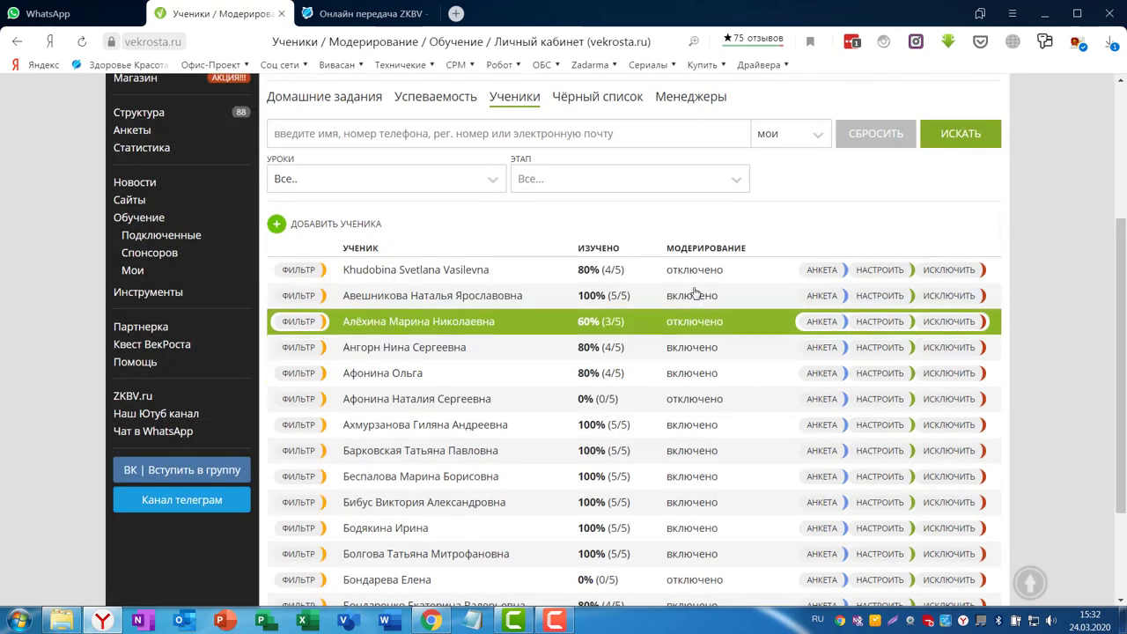
{"action": "scroll", "coordinate": [631, 263], "scroll_direction": "up", "scroll_amount": 1}
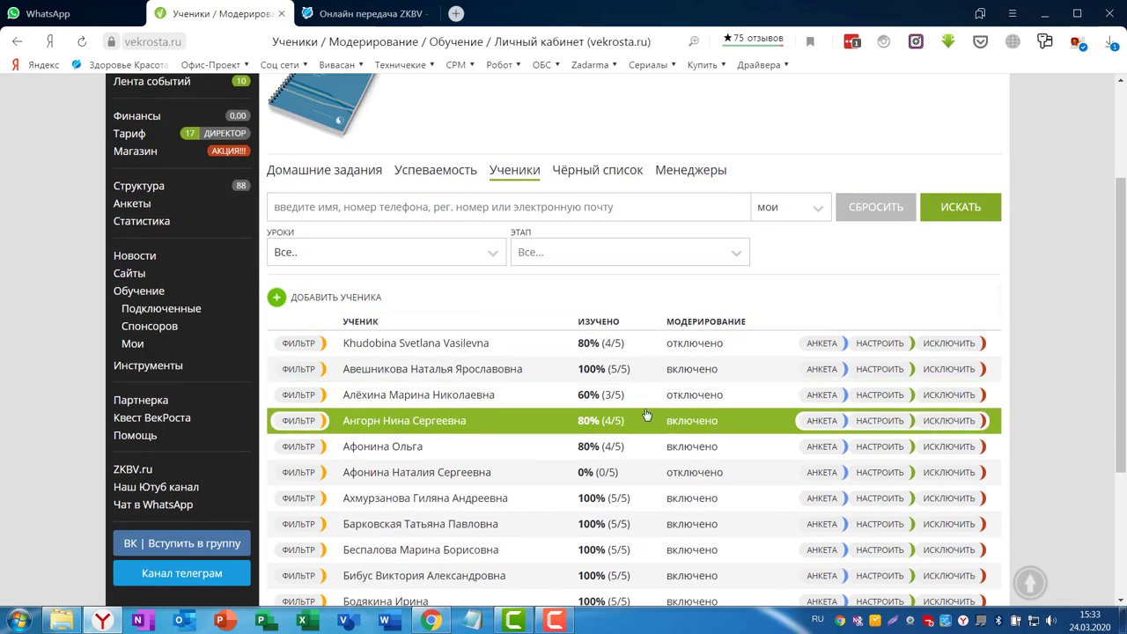
Step: Search the course's student list by the student's surname
{"action": "scroll", "coordinate": [632, 411], "scroll_direction": "up", "scroll_amount": 1}
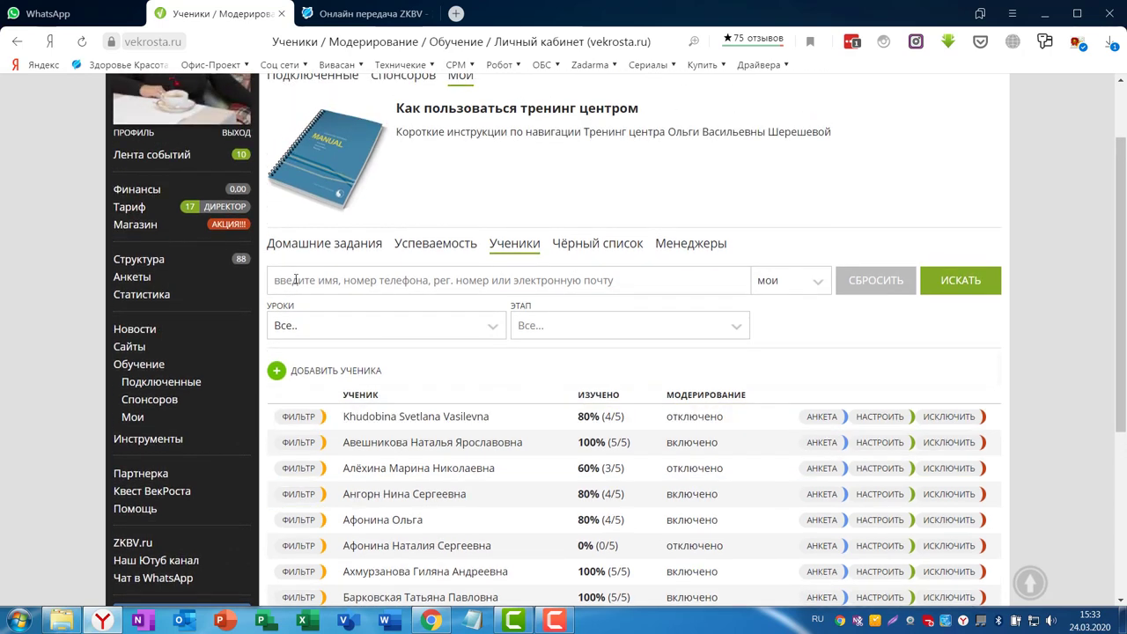
{"action": "scroll", "coordinate": [656, 524], "scroll_direction": "down", "scroll_amount": 1}
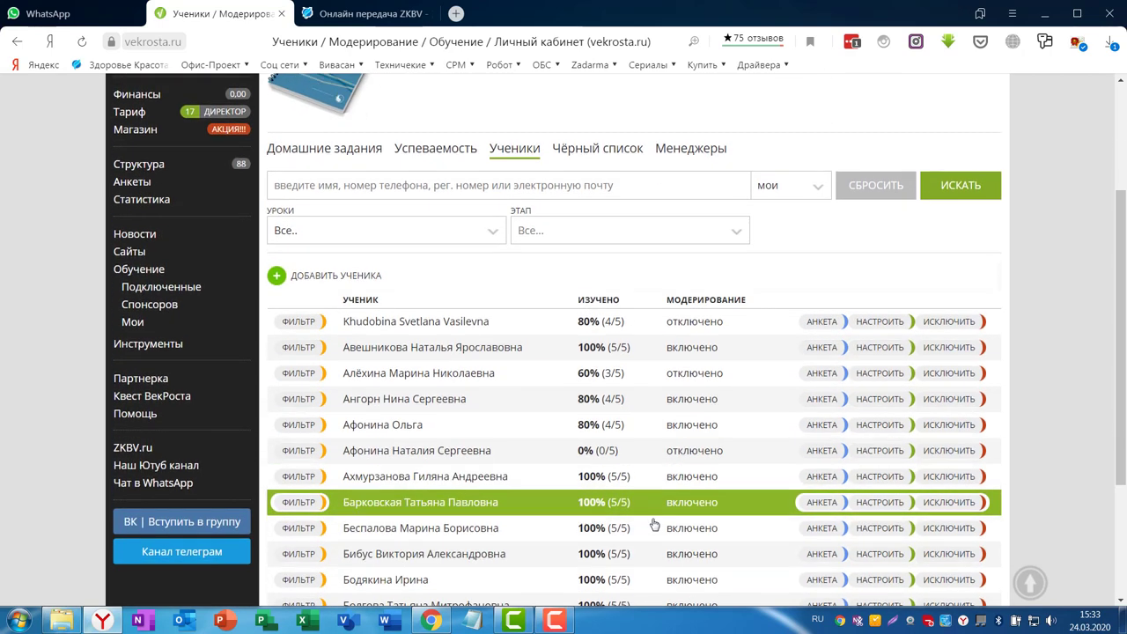
{"action": "scroll", "coordinate": [655, 525], "scroll_direction": "down", "scroll_amount": 2}
{"action": "scroll", "coordinate": [343, 343], "scroll_direction": "up", "scroll_amount": 3}
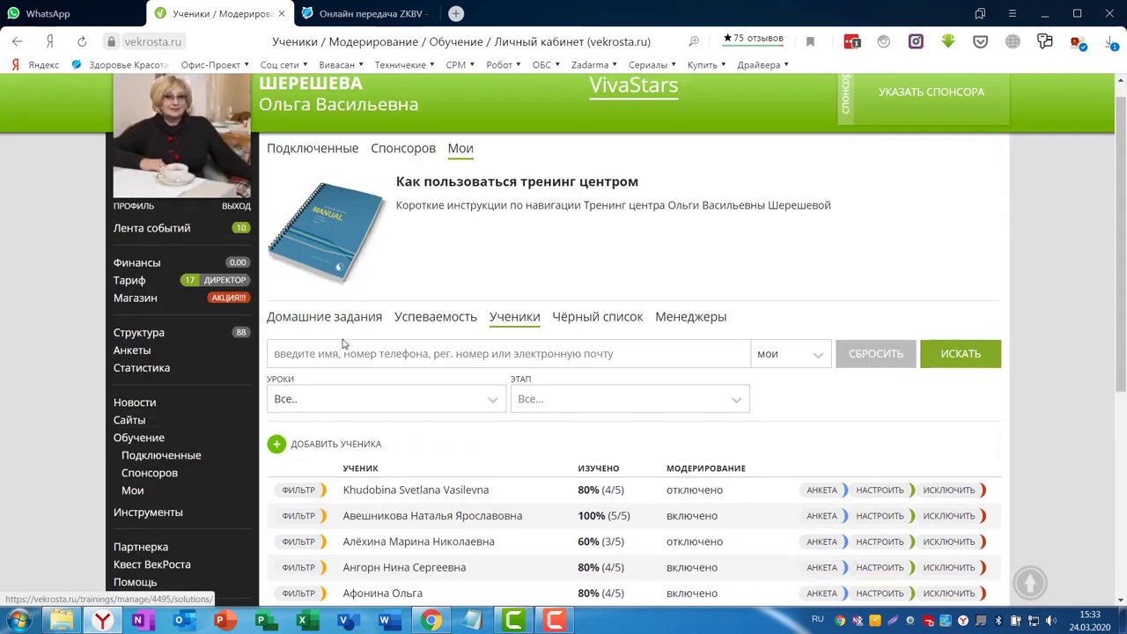
{"action": "left_click", "coordinate": [296, 356]}
{"action": "type", "text": "Бо"}
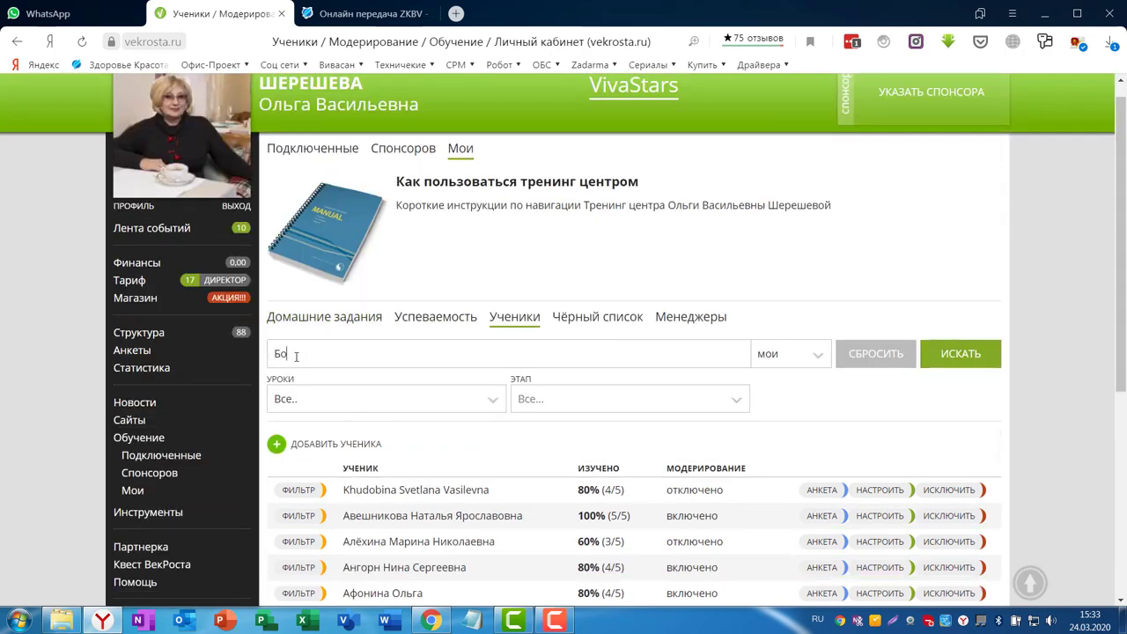
{"action": "type", "text": "лгова"}
{"action": "scroll", "coordinate": [297, 356], "scroll_direction": "down", "scroll_amount": 1}
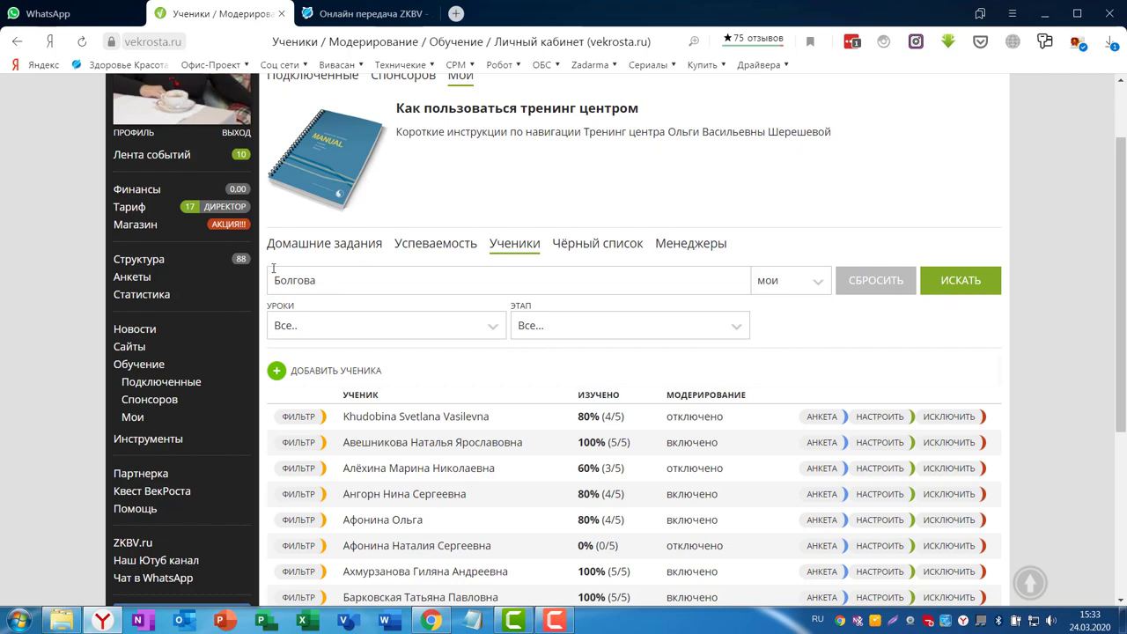
{"action": "left_click", "coordinate": [961, 289]}
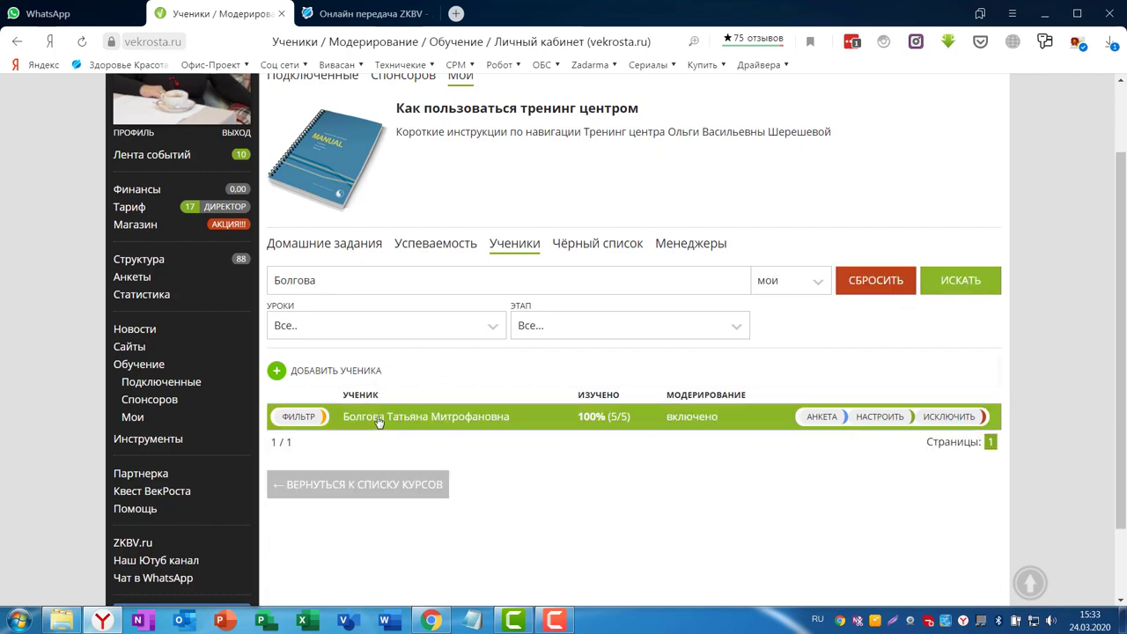
Step: Save the found student's settings with moderation enabled and return to the course list
{"action": "left_click", "coordinate": [877, 416]}
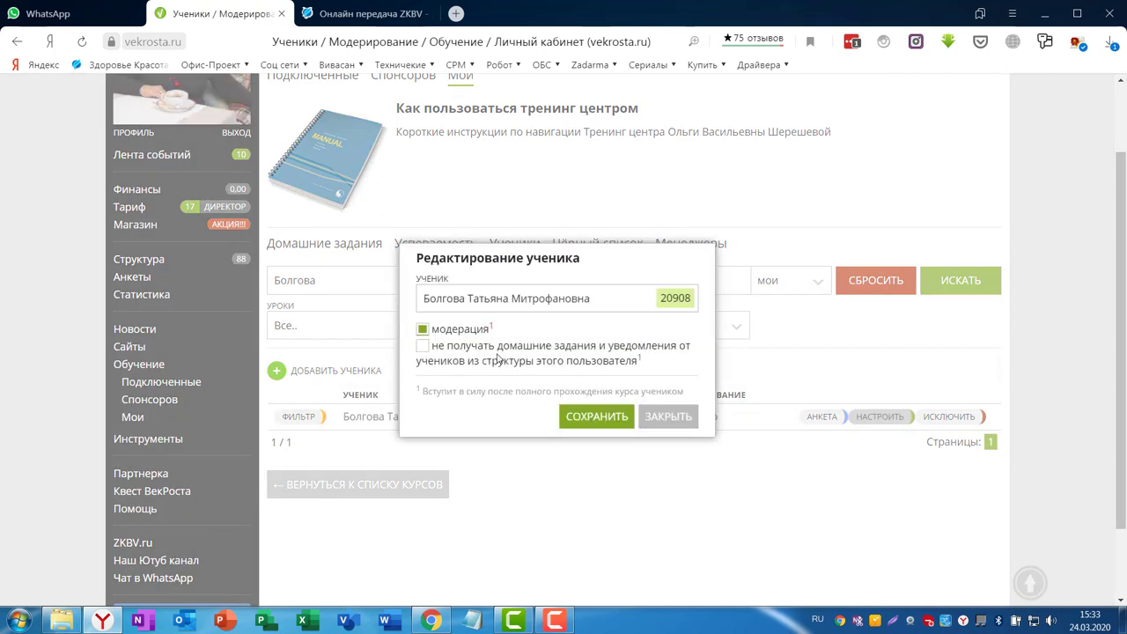
{"action": "left_click", "coordinate": [422, 329]}
{"action": "left_click", "coordinate": [596, 421]}
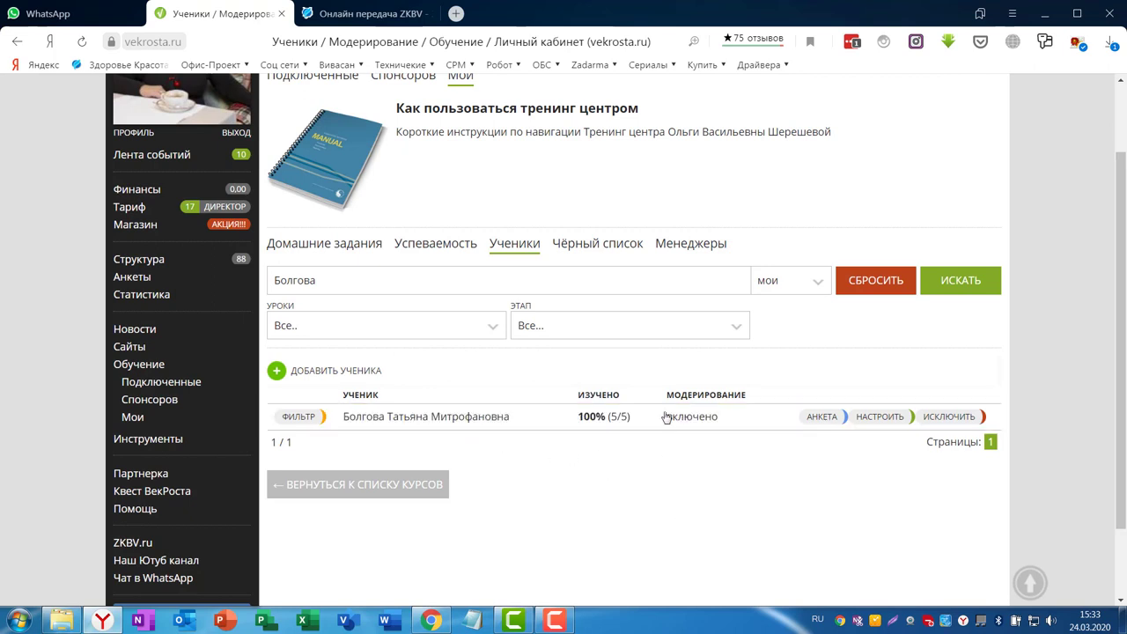
{"action": "scroll", "coordinate": [563, 288], "scroll_direction": "up", "scroll_amount": 1}
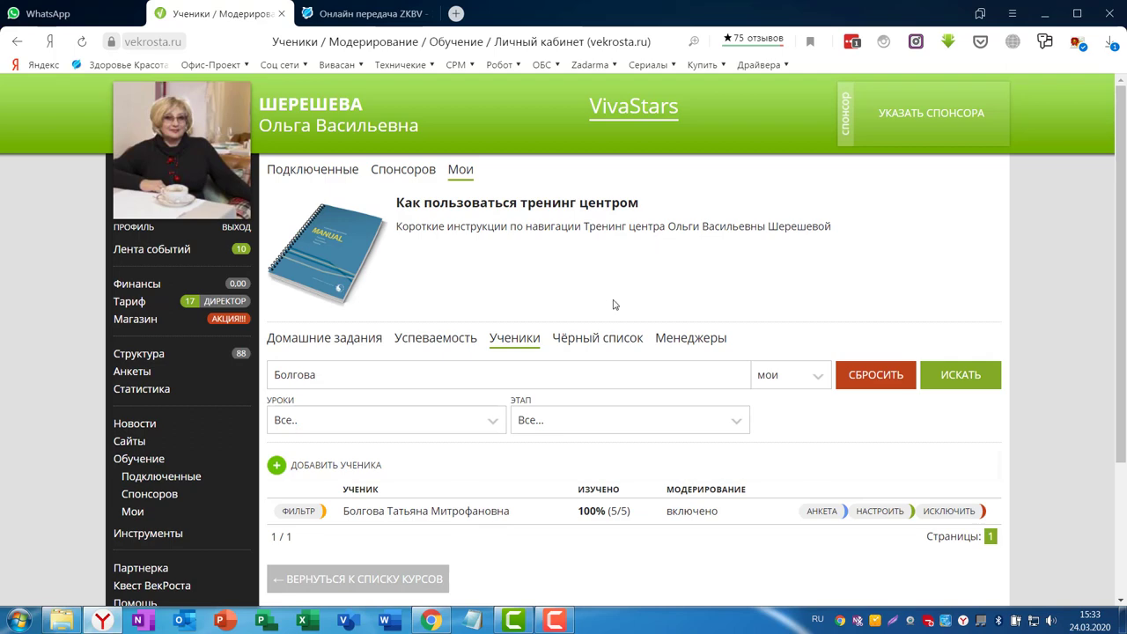
{"action": "left_click", "coordinate": [342, 578]}
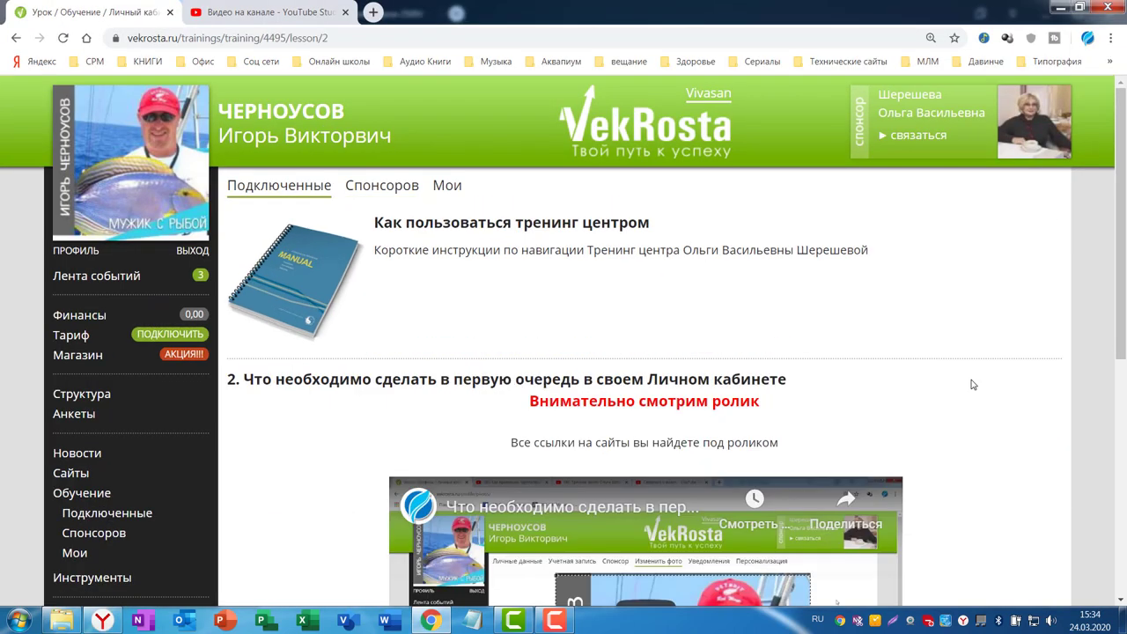
Step: Switch to the student's account in Chrome and open the homework for lesson 2, "Что необходимо сделать в первую очередь в своем Личном кабинете"
{"action": "scroll", "coordinate": [972, 390], "scroll_direction": "down", "scroll_amount": 4}
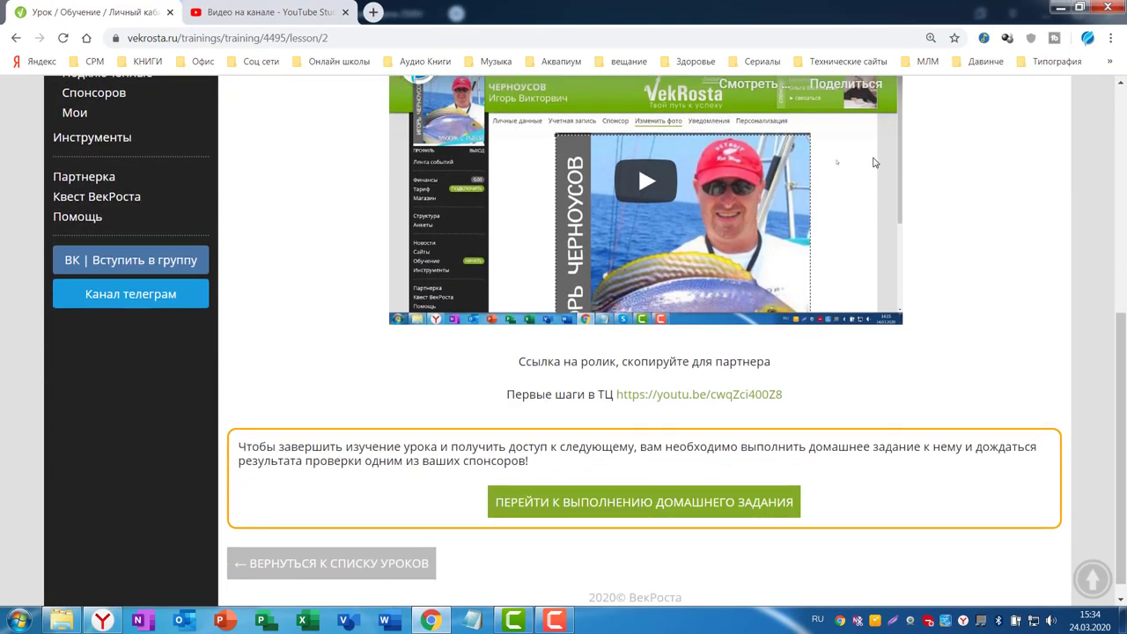
{"action": "scroll", "coordinate": [820, 241], "scroll_direction": "up", "scroll_amount": 3}
{"action": "scroll", "coordinate": [820, 241], "scroll_direction": "down", "scroll_amount": 4}
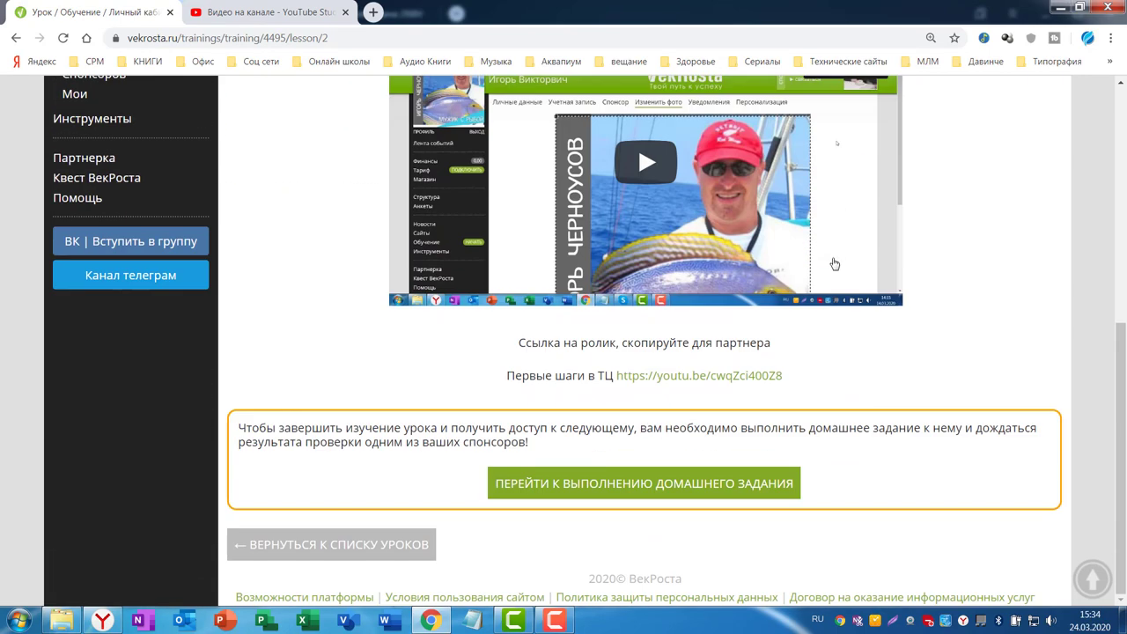
{"action": "left_click", "coordinate": [612, 483]}
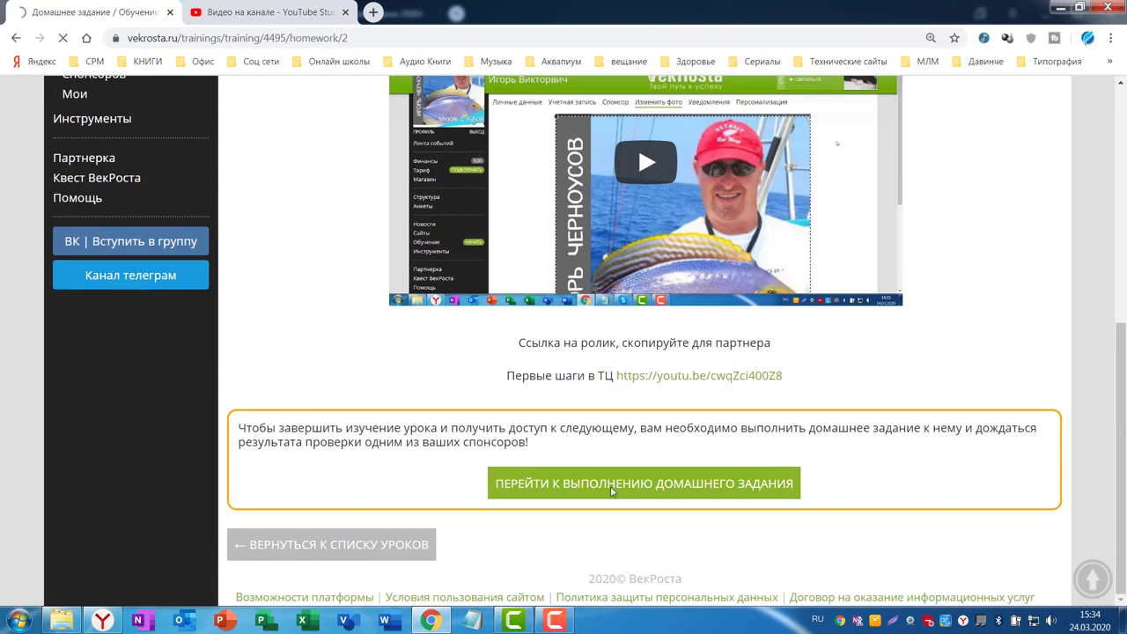
Step: Write "Роро лфыоало до ло длорол аыраор л" as the lesson 2 homework solution and try to submit it for checking
{"action": "scroll", "coordinate": [502, 430], "scroll_direction": "down", "scroll_amount": 3}
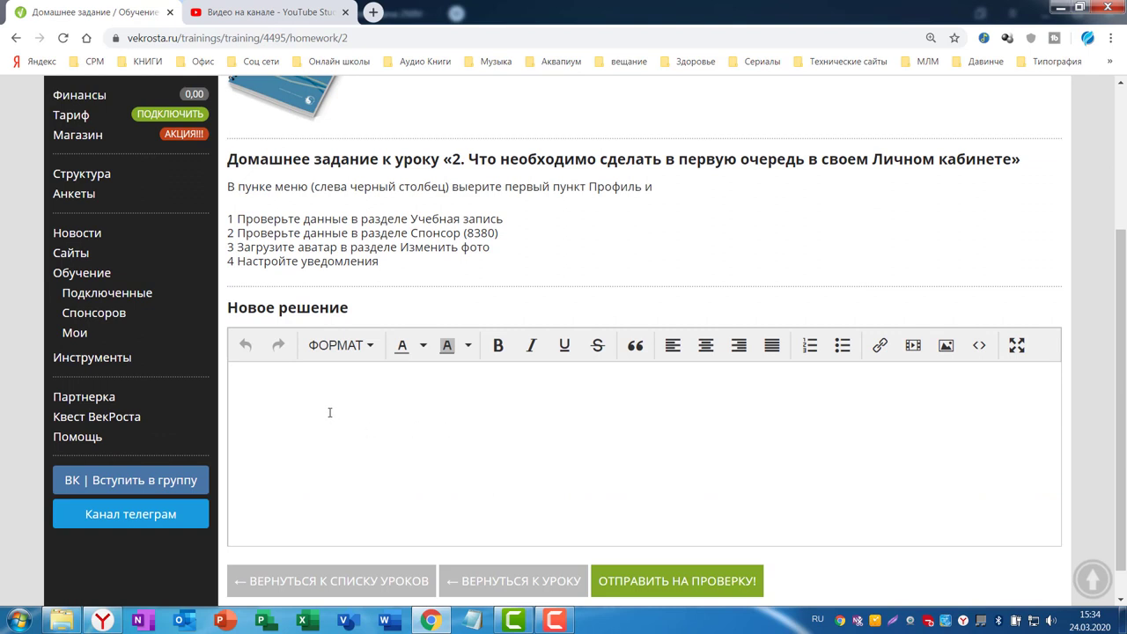
{"action": "type", "text": "оро длфыоало до ло длорол "}
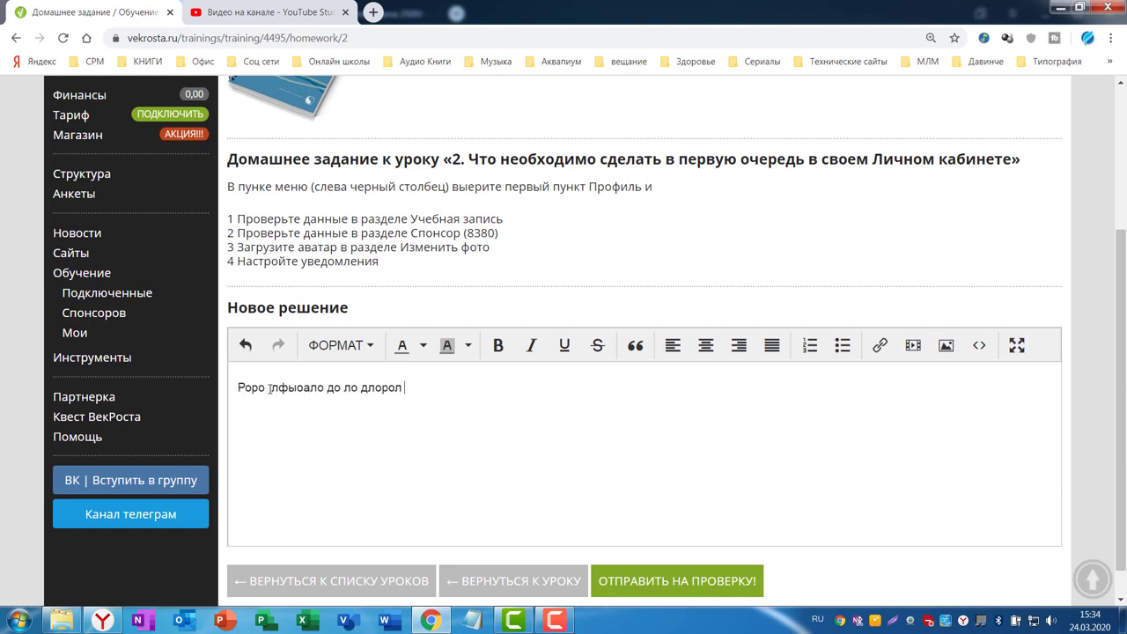
{"action": "type", "text": "аыраор л"}
{"action": "left_click", "coordinate": [676, 581]}
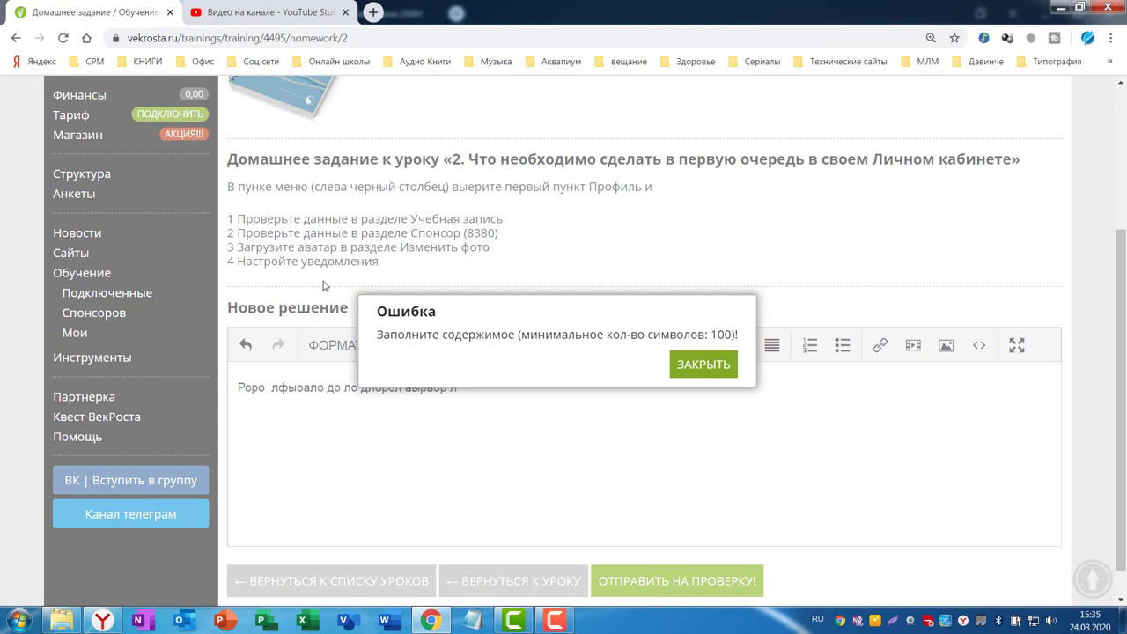
{"action": "left_click", "coordinate": [704, 364]}
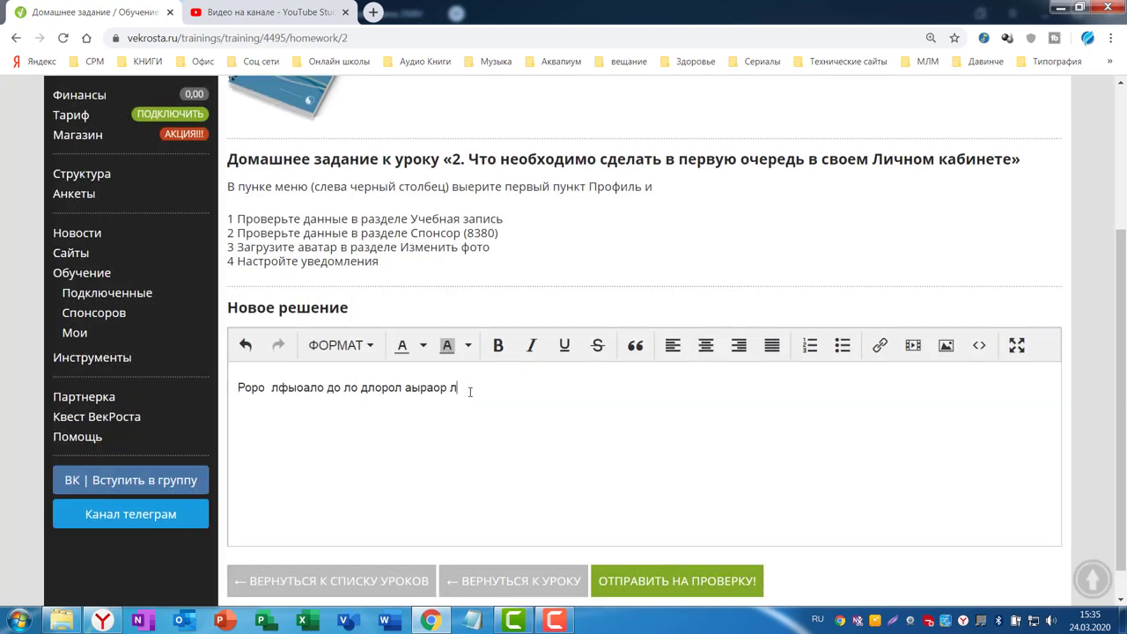
Step: Extend the solution with filler text to more than 100 characters and submit it for checking
{"action": "type", "text": "ор орфыв р лороврфы олр орвлорфл"}
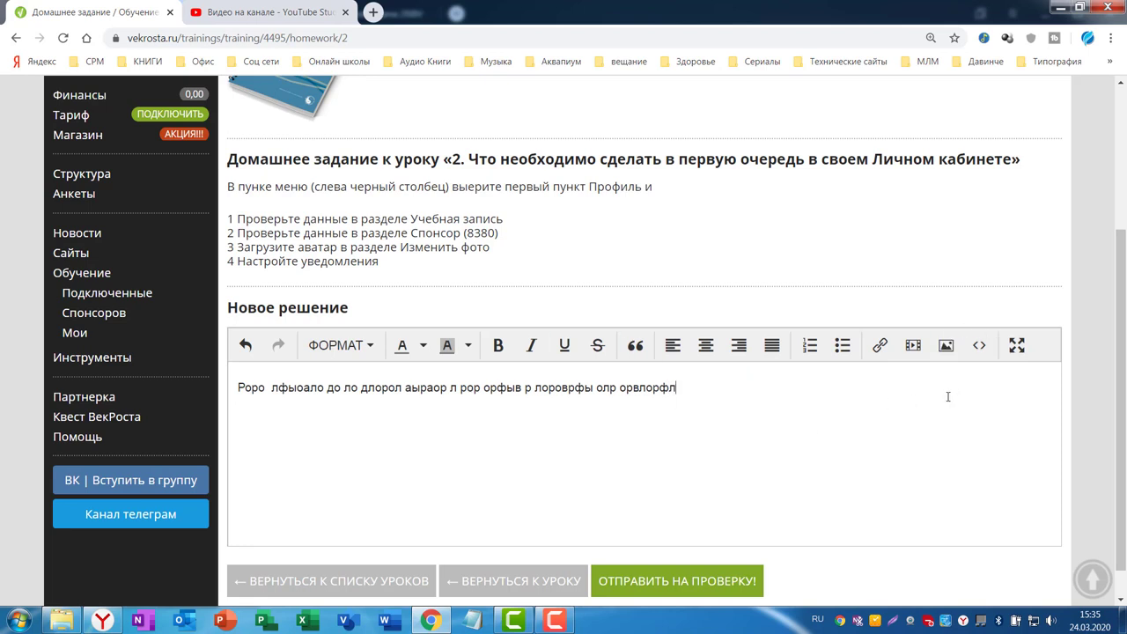
{"action": "type", "text": " рор орлрло вфвр рлор лрвлф"}
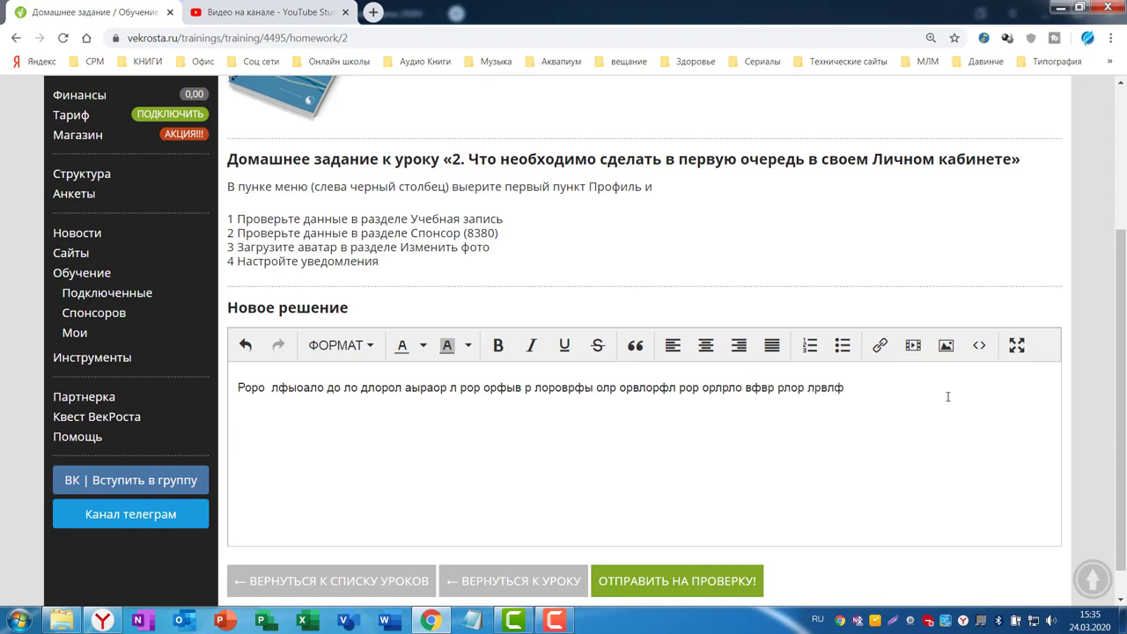
{"action": "type", "text": " врфорв рлрлофр лвфлор алорлорло аылора лорлоы а"}
{"action": "left_click", "coordinate": [696, 581]}
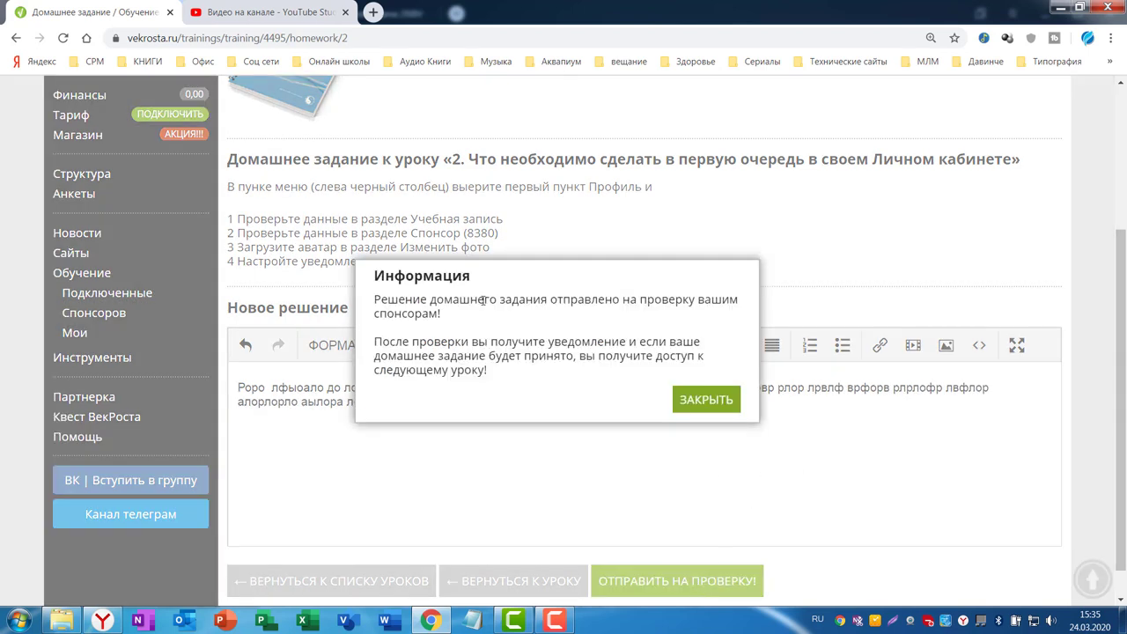
{"action": "left_click", "coordinate": [714, 403]}
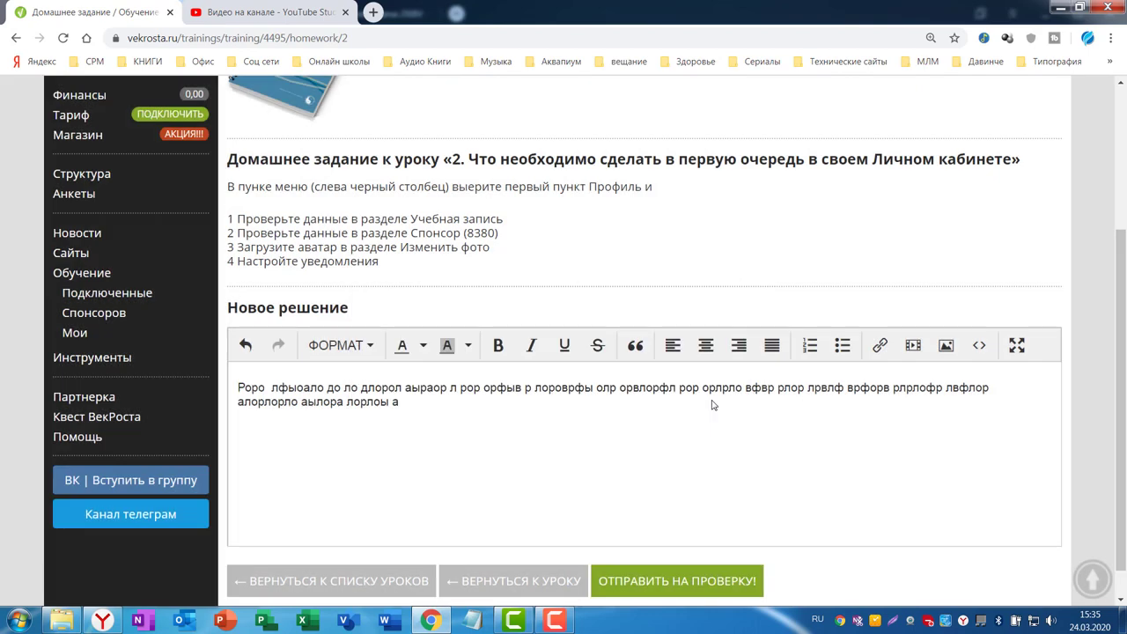
Step: Return to the course's lesson list and check the status of lesson 2
{"action": "left_click", "coordinate": [338, 585]}
{"action": "mouse_move", "coordinate": [868, 435]}
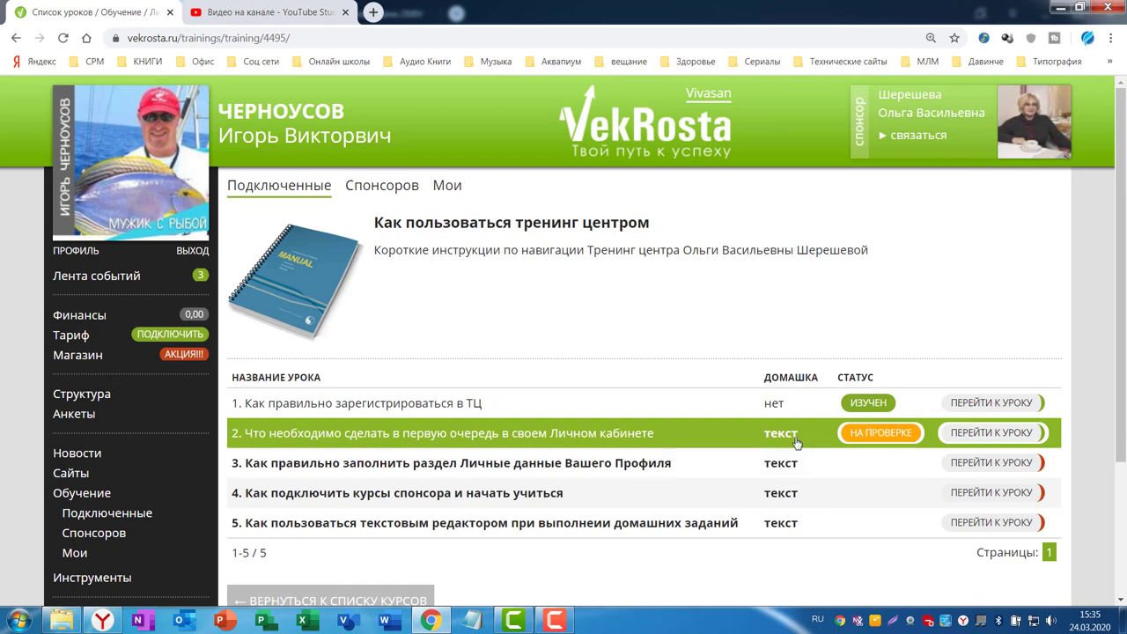
{"action": "scroll", "coordinate": [867, 432], "scroll_direction": "down", "scroll_amount": 1}
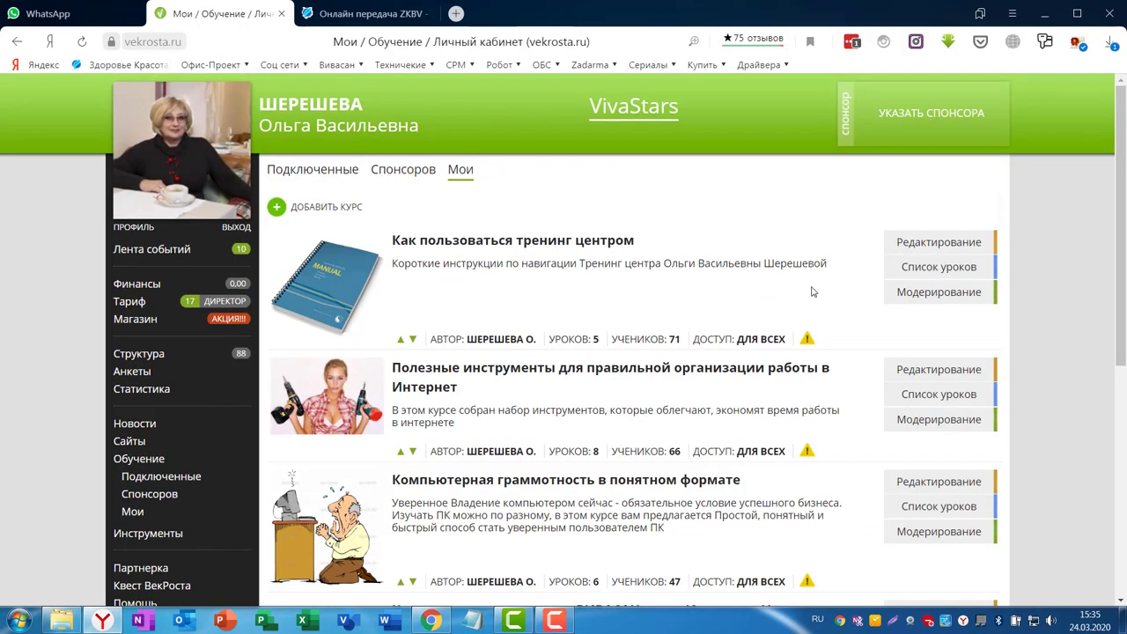
Step: In the course author's account in Yandex Browser, refresh the course list and open moderation of "Как пользоваться тренинг центром"
{"action": "scroll", "coordinate": [150, 79], "scroll_direction": "down", "scroll_amount": 1}
{"action": "left_click", "coordinate": [80, 41]}
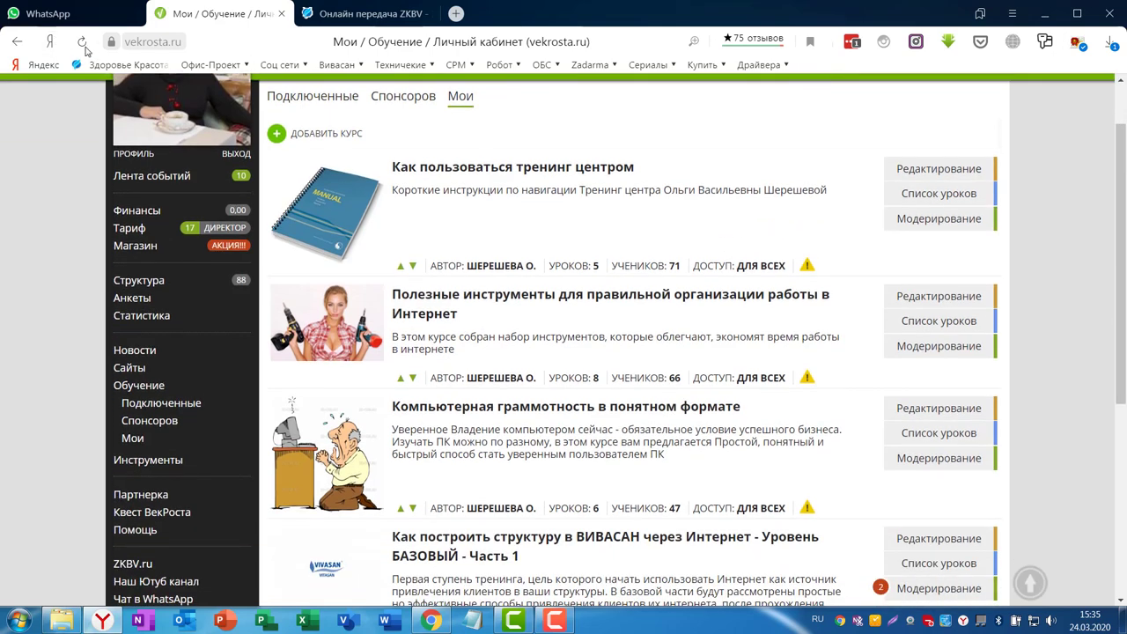
{"action": "scroll", "coordinate": [777, 246], "scroll_direction": "up", "scroll_amount": 1}
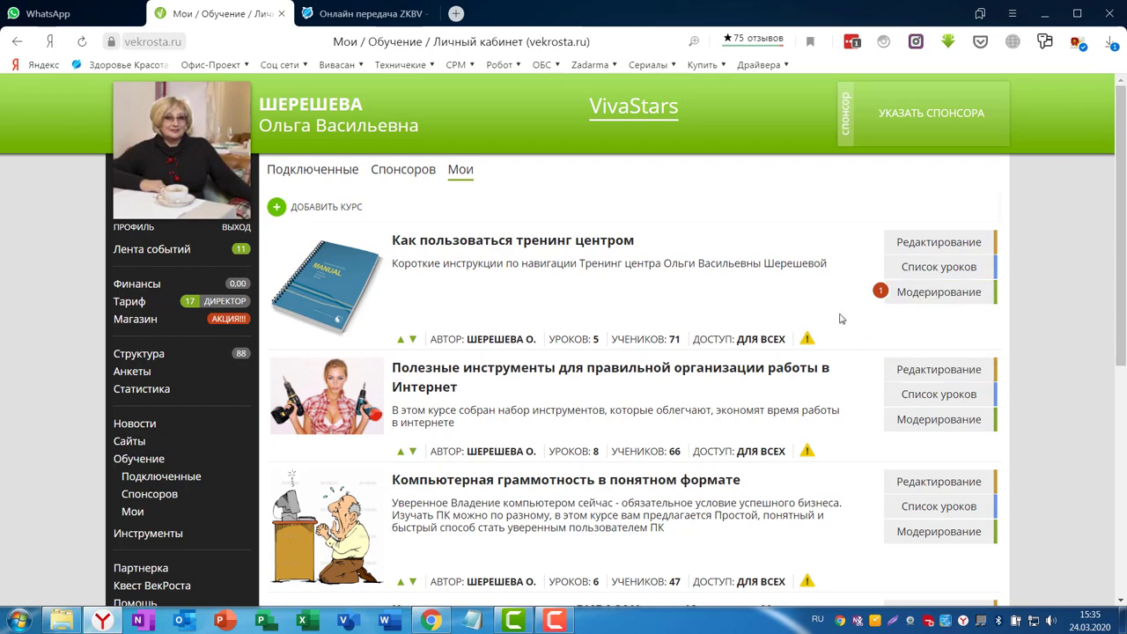
{"action": "left_click", "coordinate": [920, 299]}
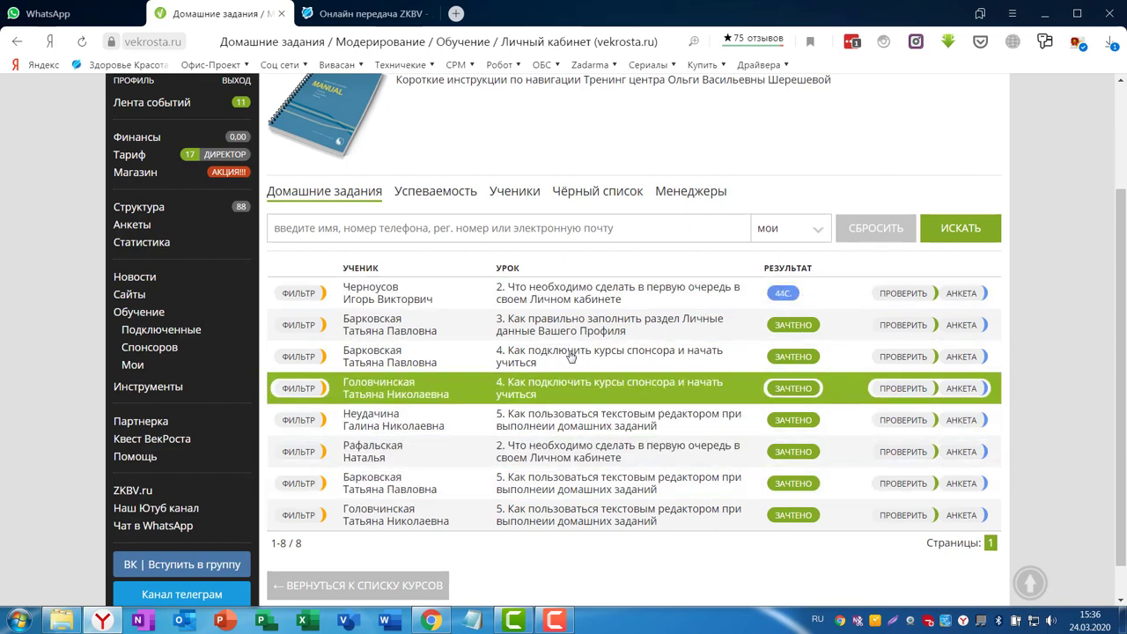
Step: Open the student's unchecked lesson 2 homework for checking and highlight the solution text
{"action": "left_click", "coordinate": [525, 300]}
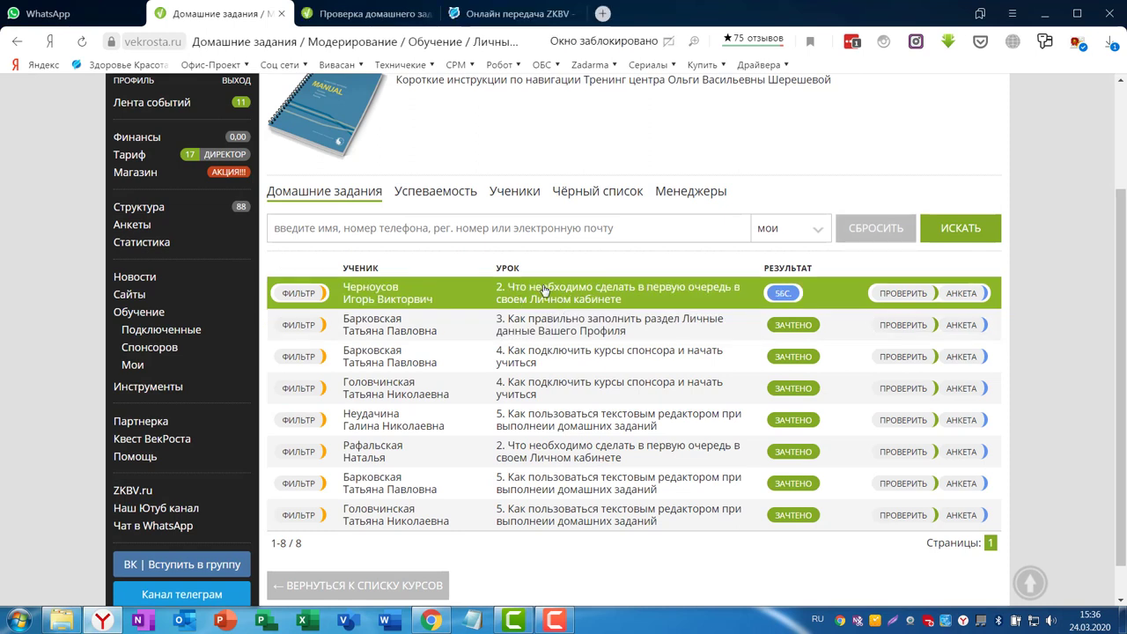
{"action": "left_click", "coordinate": [417, 298]}
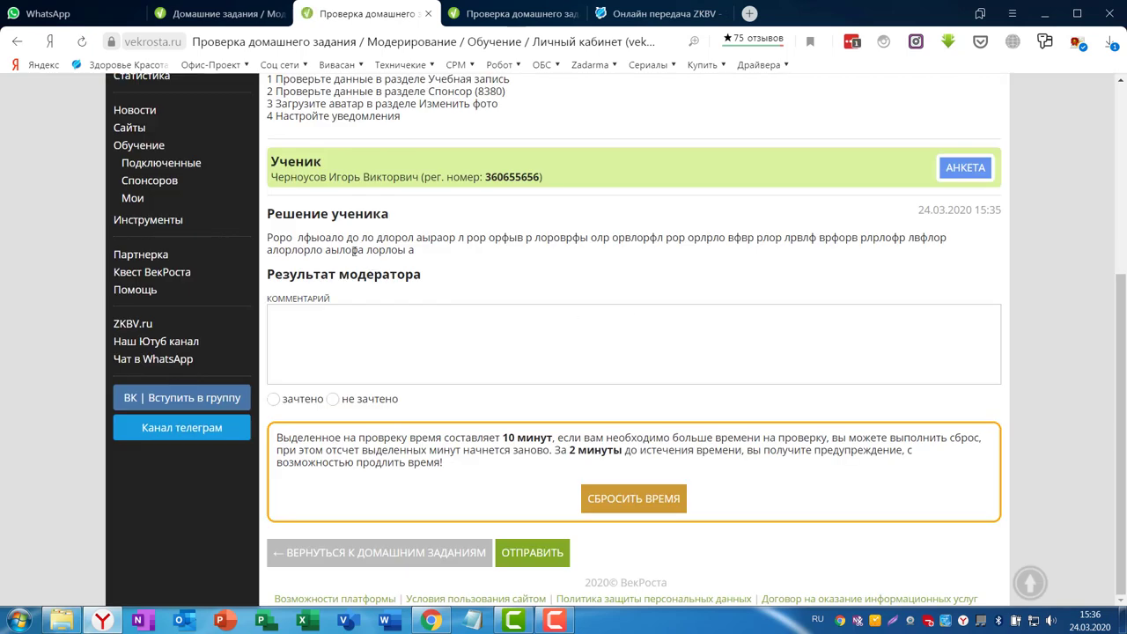
{"action": "left_click_drag", "start_coordinate": [409, 250], "coordinate": [269, 236]}
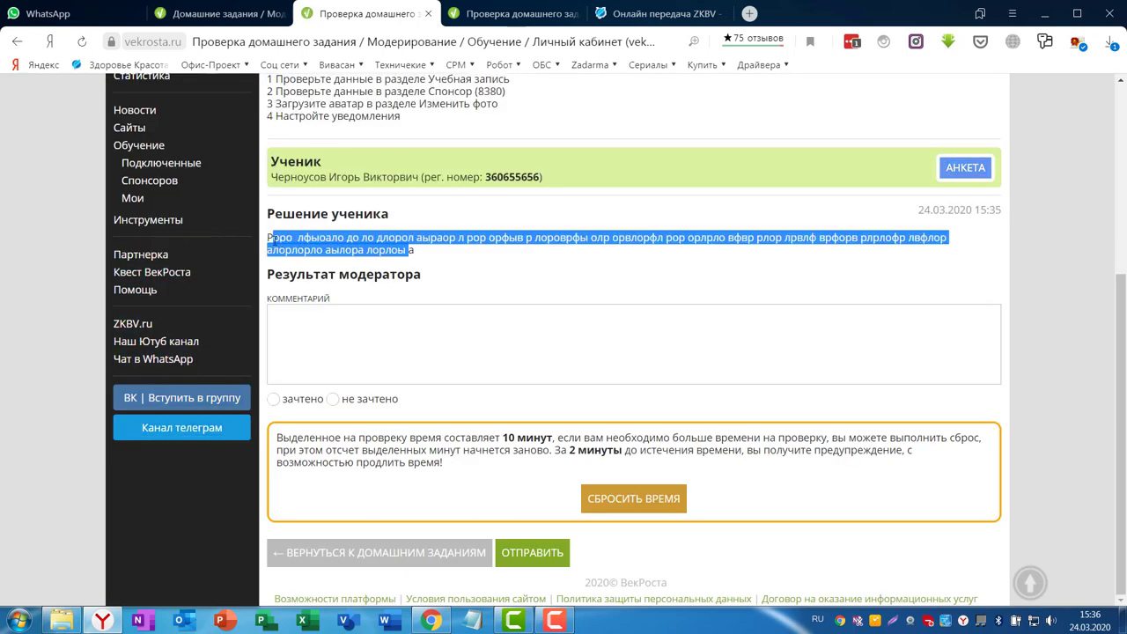
Step: Comment "ПР ор ворфл рол рлварлофр офр оларл орлоыа выфа ыфыа" on the solution, mark it "не зачтено" and send the result
{"action": "left_click", "coordinate": [394, 362]}
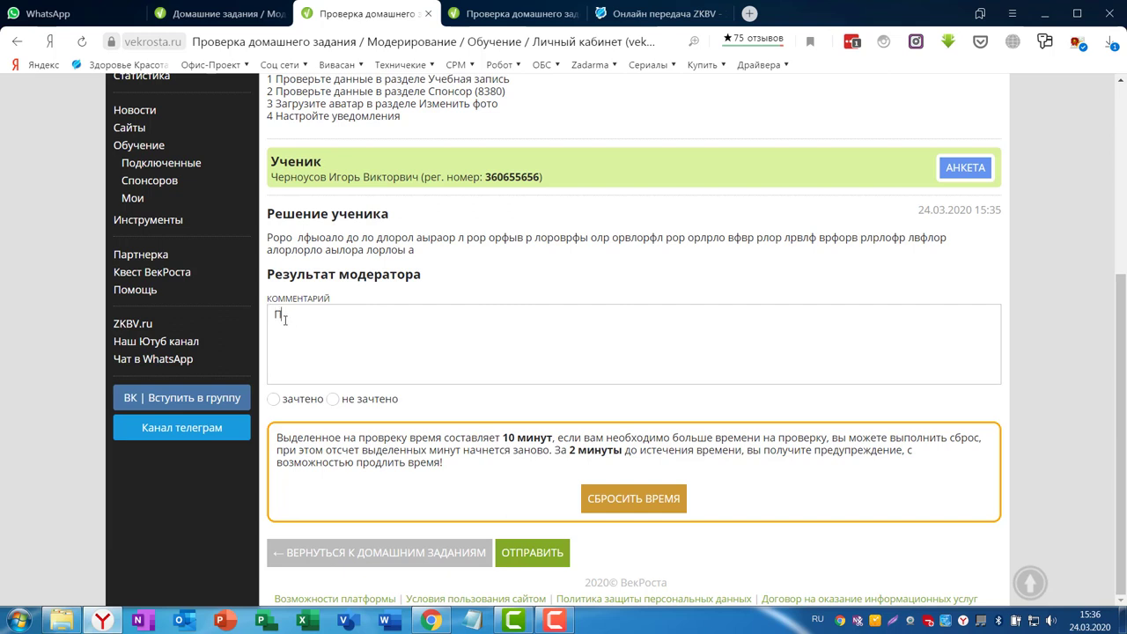
{"action": "type", "text": "ор ворфл рол рлварлофр"}
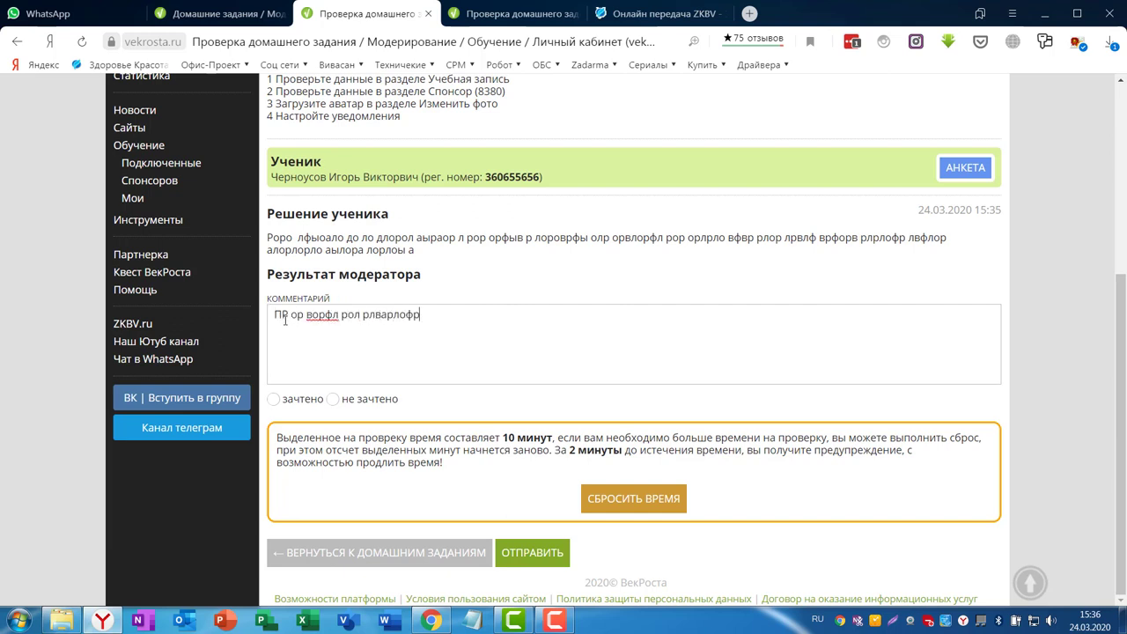
{"action": "type", "text": " офр оларл орлоыа"}
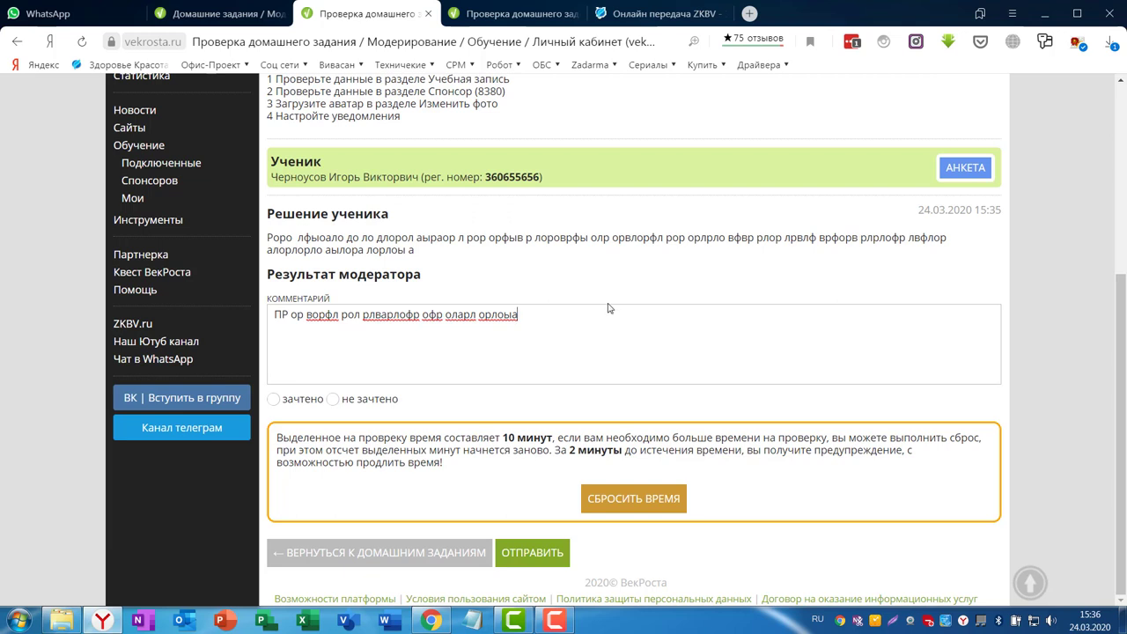
{"action": "type", "text": "выфа ыфыа"}
{"action": "left_click", "coordinate": [333, 399]}
{"action": "left_click", "coordinate": [528, 552]}
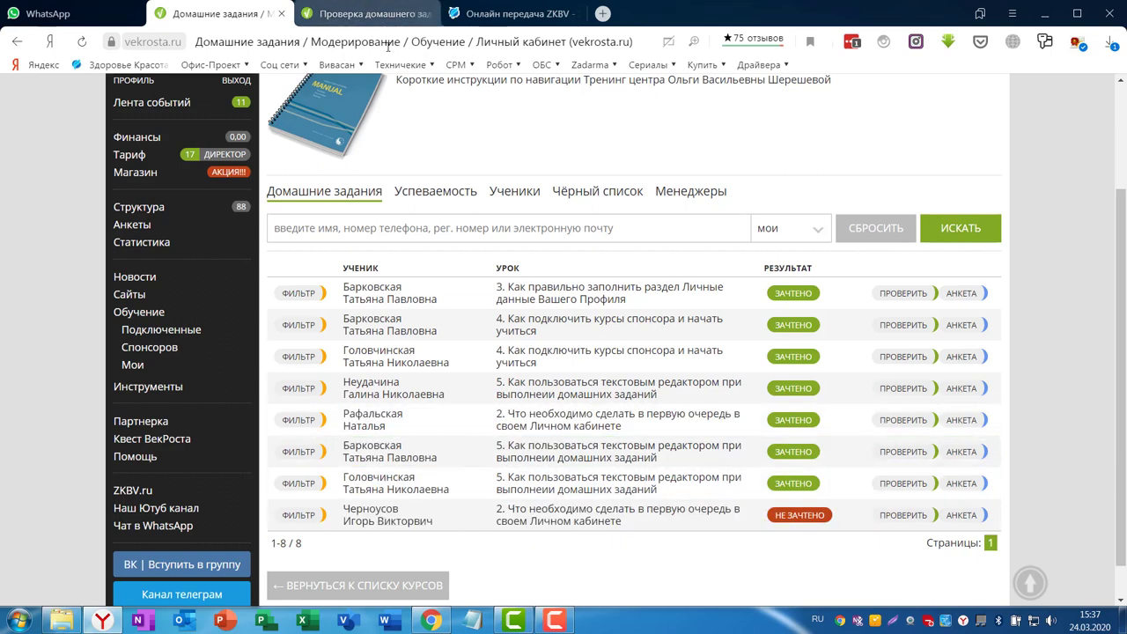
Step: Switch to the student's account in Chrome, refresh the lesson list and open the rejected lesson 2
{"action": "key", "text": "alt+Tab"}
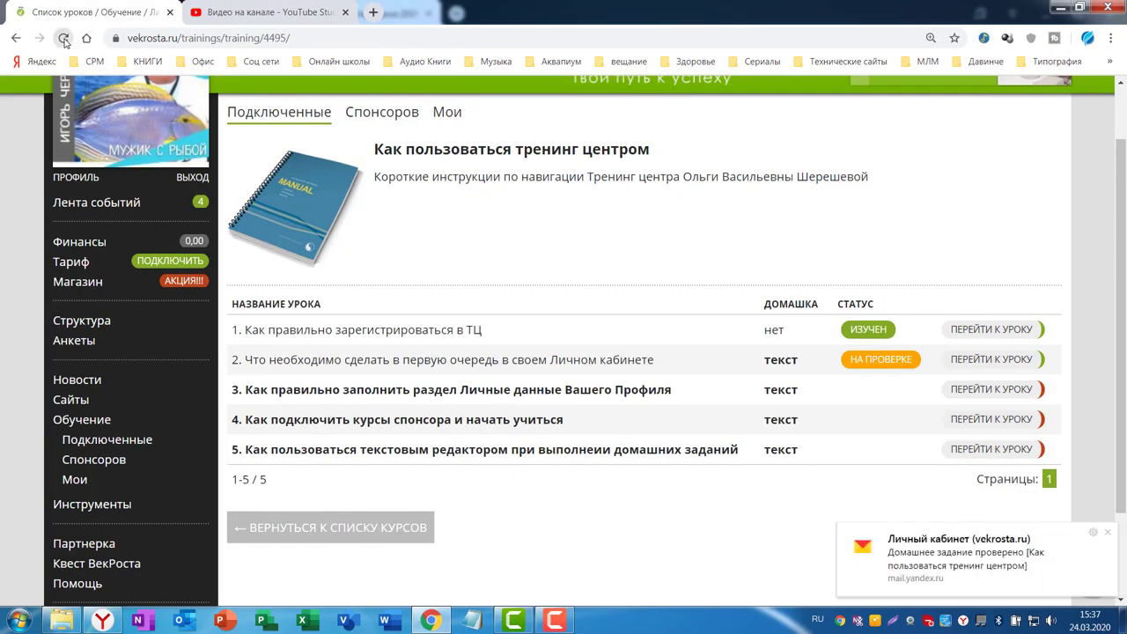
{"action": "left_click", "coordinate": [63, 39]}
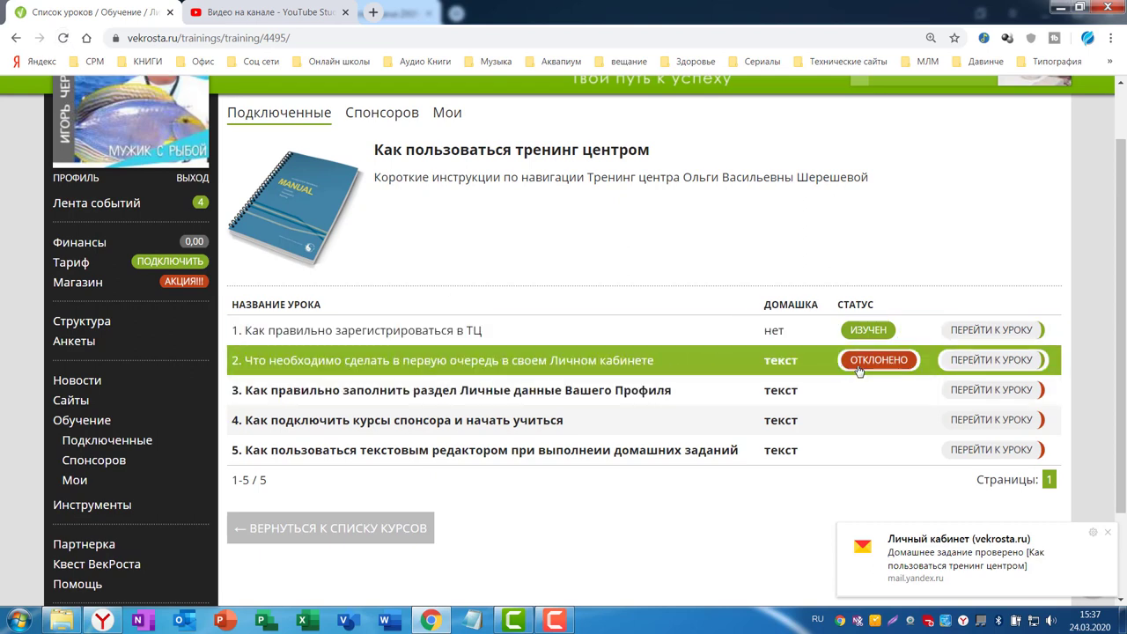
{"action": "left_click", "coordinate": [641, 362]}
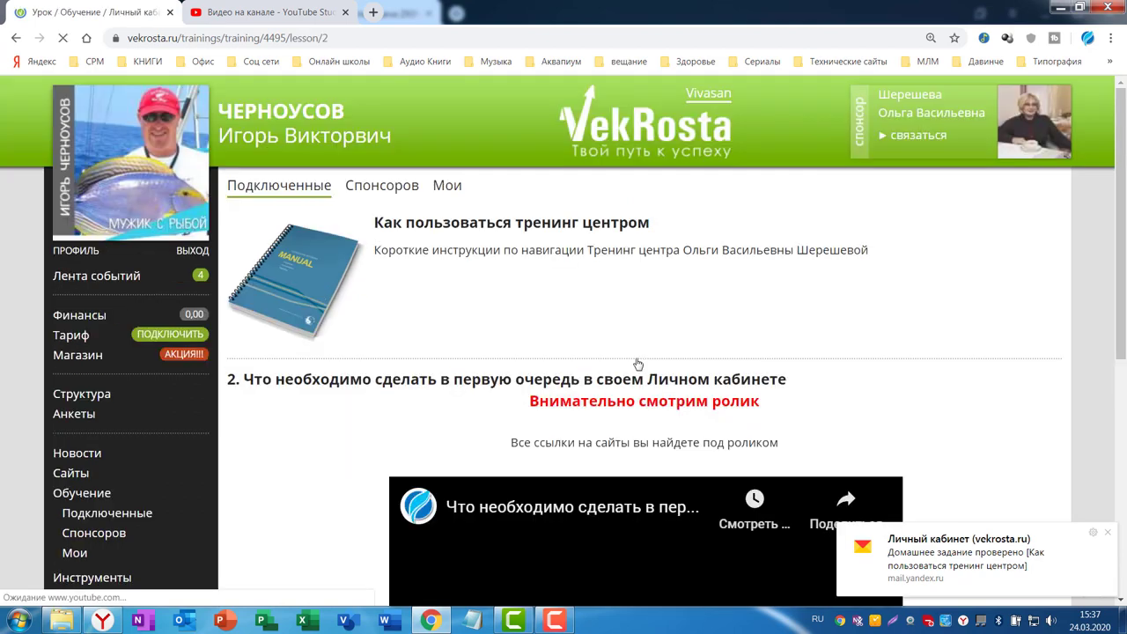
{"action": "scroll", "coordinate": [862, 376], "scroll_direction": "down", "scroll_amount": 4}
{"action": "scroll", "coordinate": [863, 376], "scroll_direction": "down", "scroll_amount": 2}
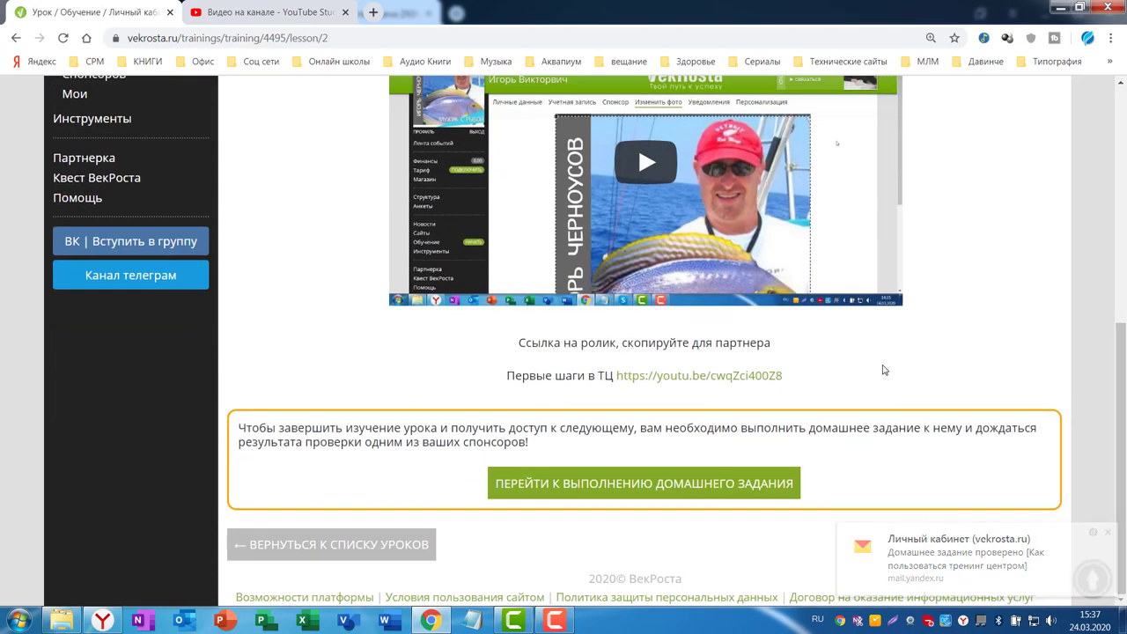
Step: Open the lesson's homework and highlight the moderator's comment on the rejected solution
{"action": "left_click", "coordinate": [596, 489]}
{"action": "scroll", "coordinate": [838, 421], "scroll_direction": "down", "scroll_amount": 5}
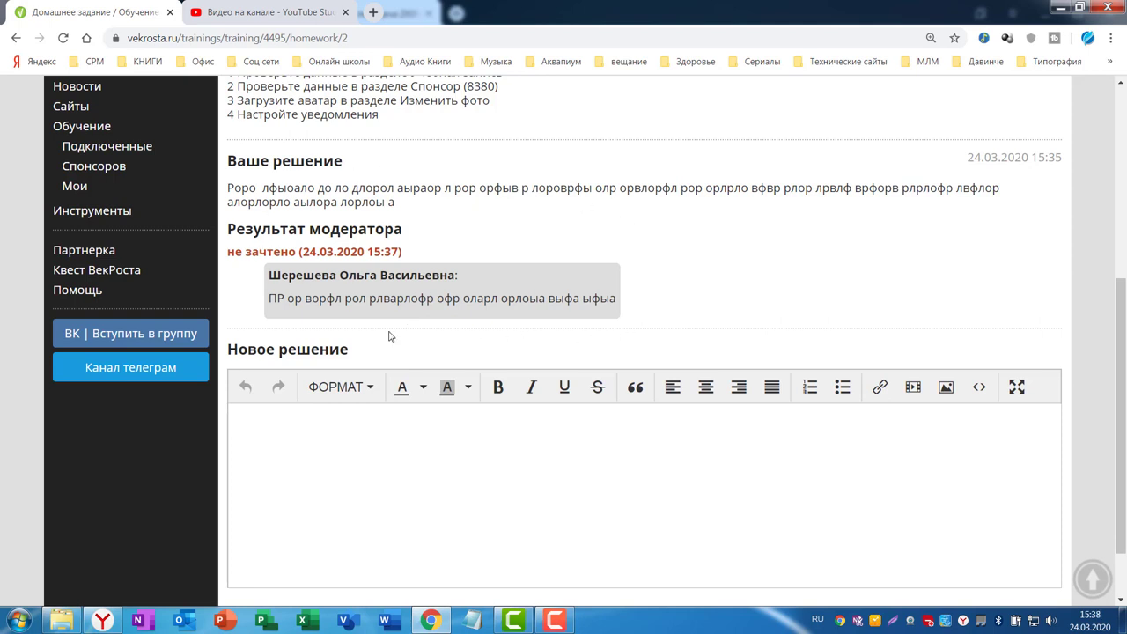
{"action": "left_click_drag", "start_coordinate": [271, 297], "coordinate": [646, 307]}
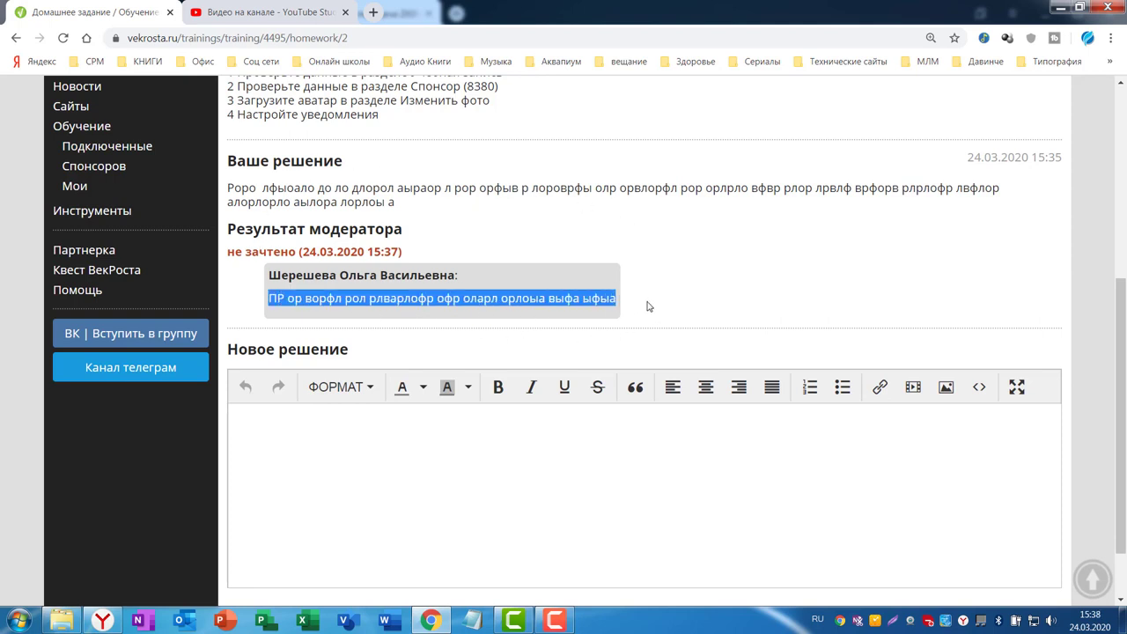
Step: Write "вофылов длодлофыд слфыо аодфоадлофы ддлодлыалдыо адодл" as the new solution and try to submit it for checking
{"action": "left_click", "coordinate": [297, 430]}
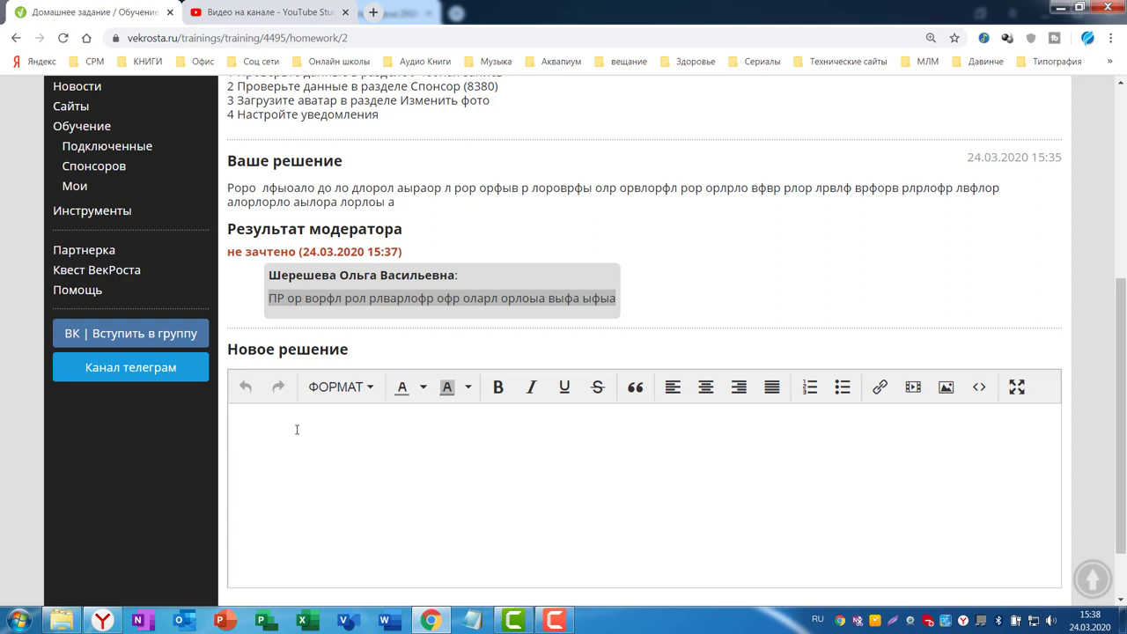
{"action": "type", "text": "вофылов длодлофыд слфыо аодфоадлофы ддло"}
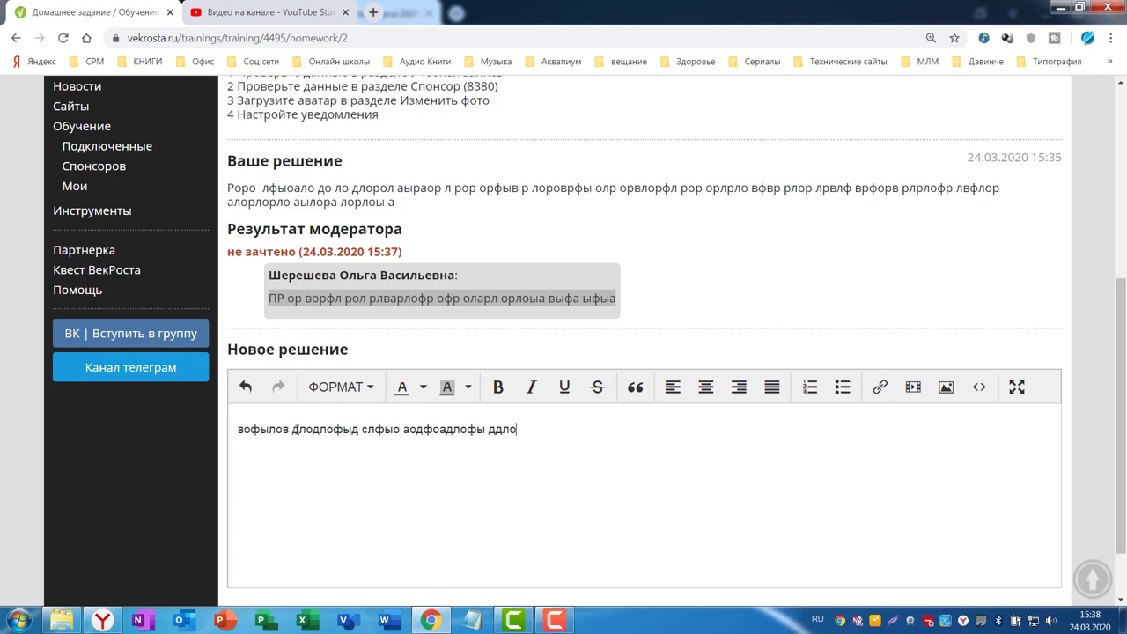
{"action": "type", "text": "длыалдыо адодл"}
{"action": "scroll", "coordinate": [704, 561], "scroll_direction": "down", "scroll_amount": 1}
{"action": "left_click", "coordinate": [704, 546]}
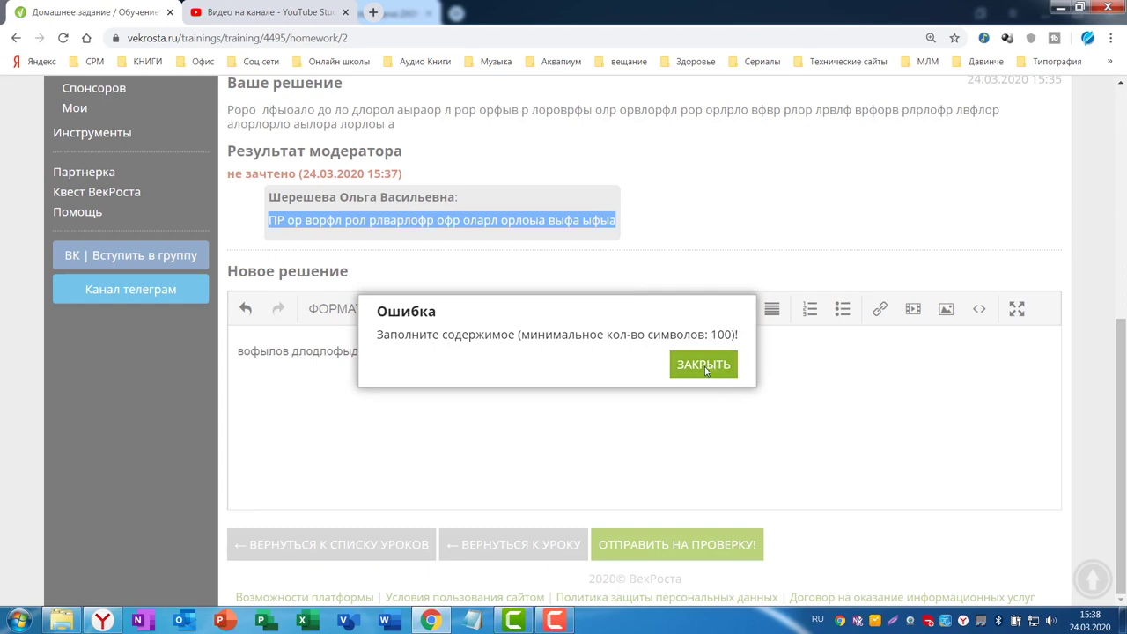
{"action": "left_click", "coordinate": [704, 365]}
Step: Lengthen the new solution with filler text to over 100 characters, and submit it before returning to the lesson list
{"action": "left_click", "coordinate": [647, 353]}
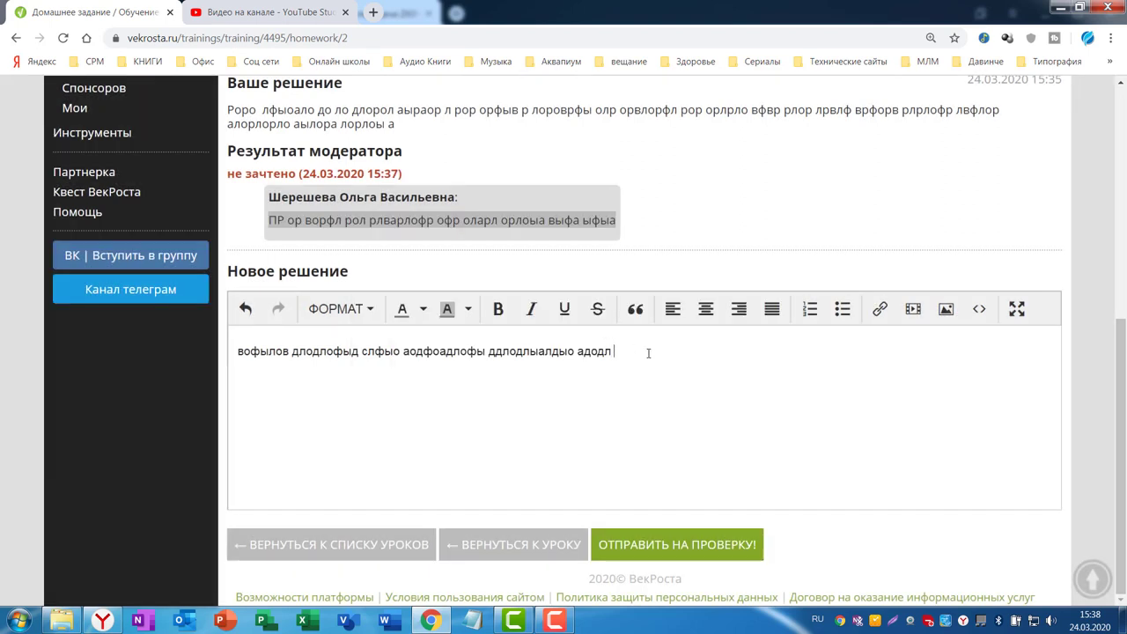
{"action": "type", "text": "оофы ддоф аоыд длоыфд а одлоадлыдл рыралыр рфло рлолрлыо рплорыфлопрлорыплорылрллрлво рплф"}
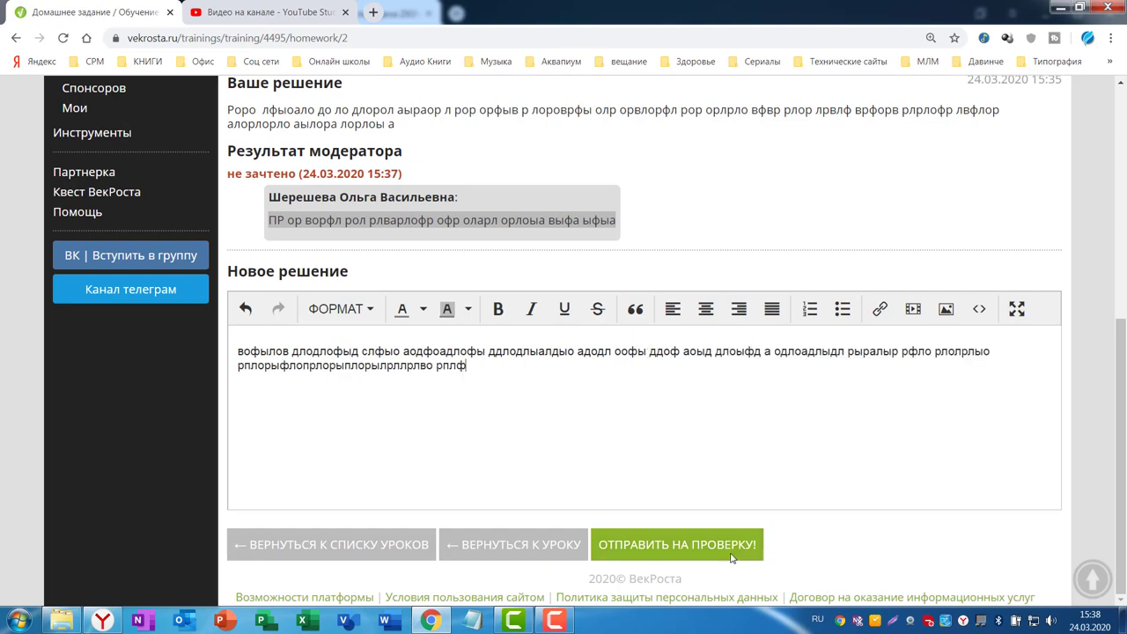
{"action": "left_click", "coordinate": [731, 558]}
{"action": "left_click", "coordinate": [715, 403]}
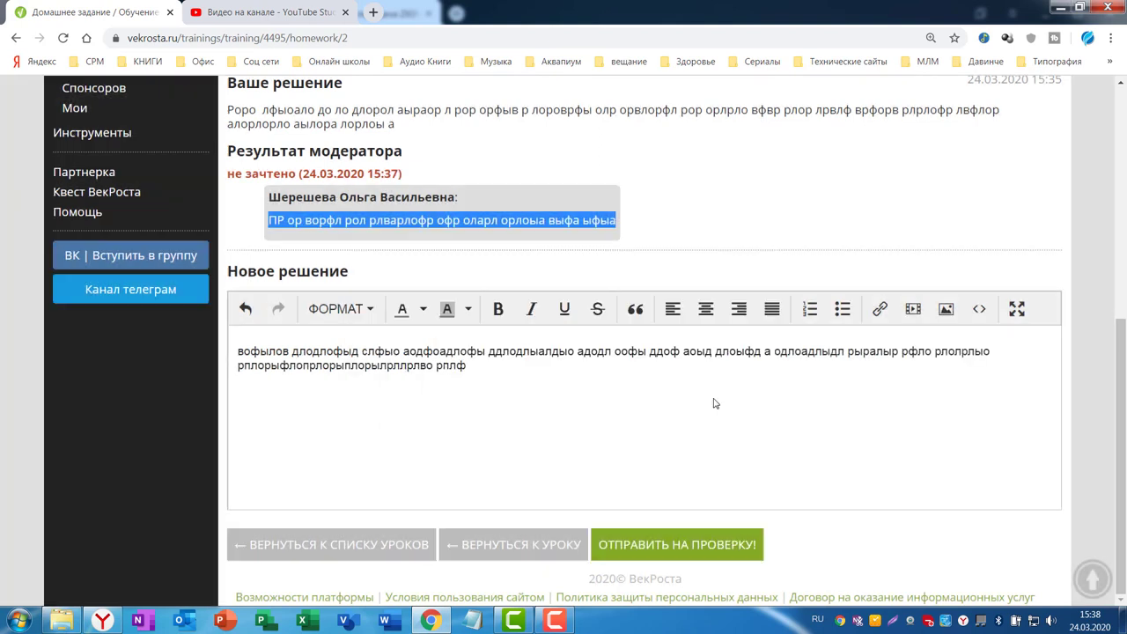
{"action": "left_click", "coordinate": [306, 548]}
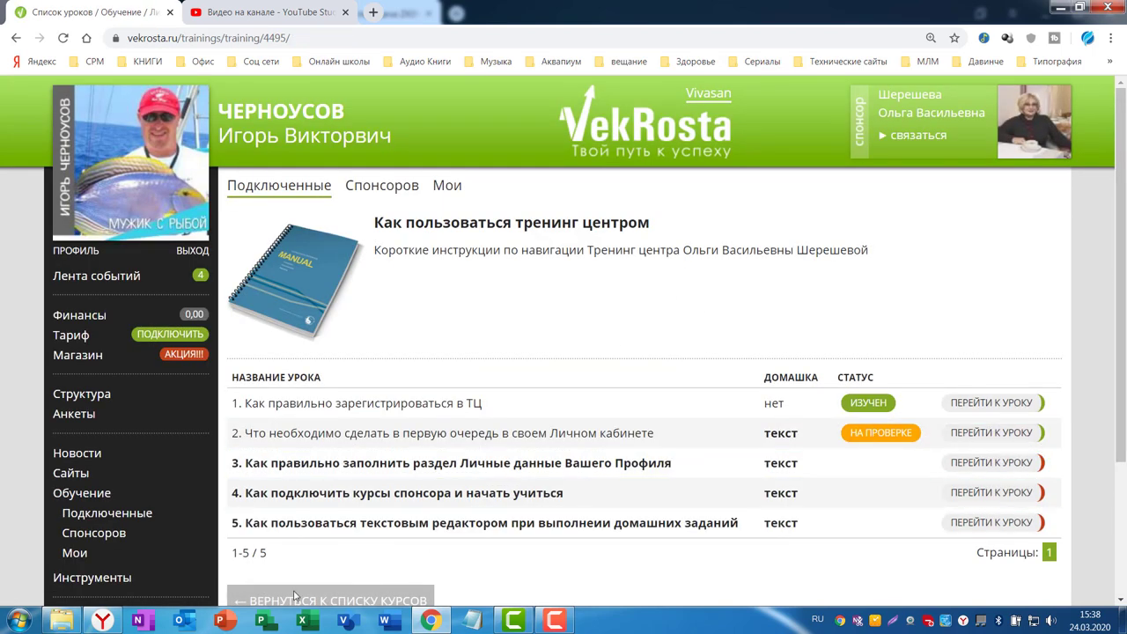
Step: Switch to the course author's account in Yandex Browser and refresh the homework moderation list
{"action": "left_click", "coordinate": [102, 619]}
{"action": "left_click", "coordinate": [225, 13]}
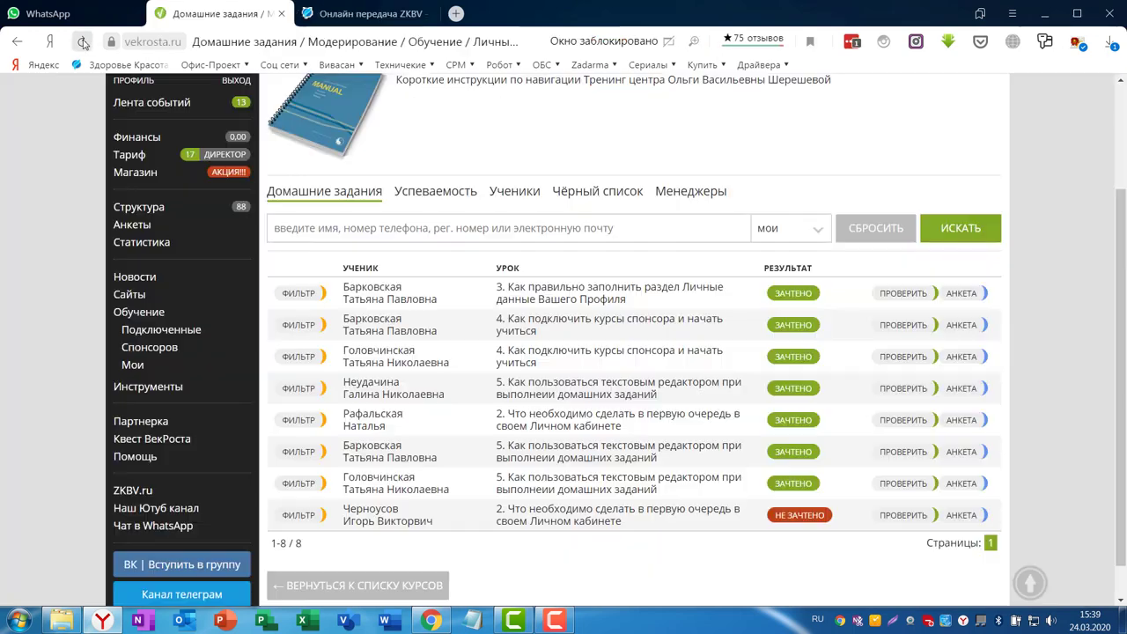
{"action": "left_click", "coordinate": [82, 42]}
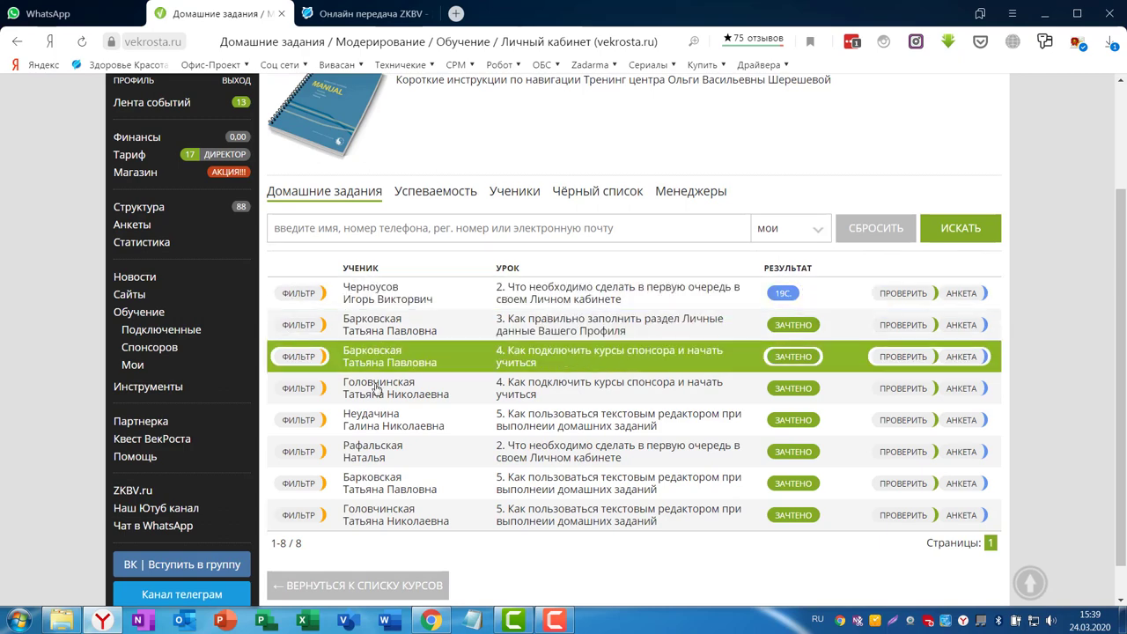
Step: Return to the author's course list and look through it for courses with homework awaiting moderation
{"action": "left_click", "coordinate": [317, 586]}
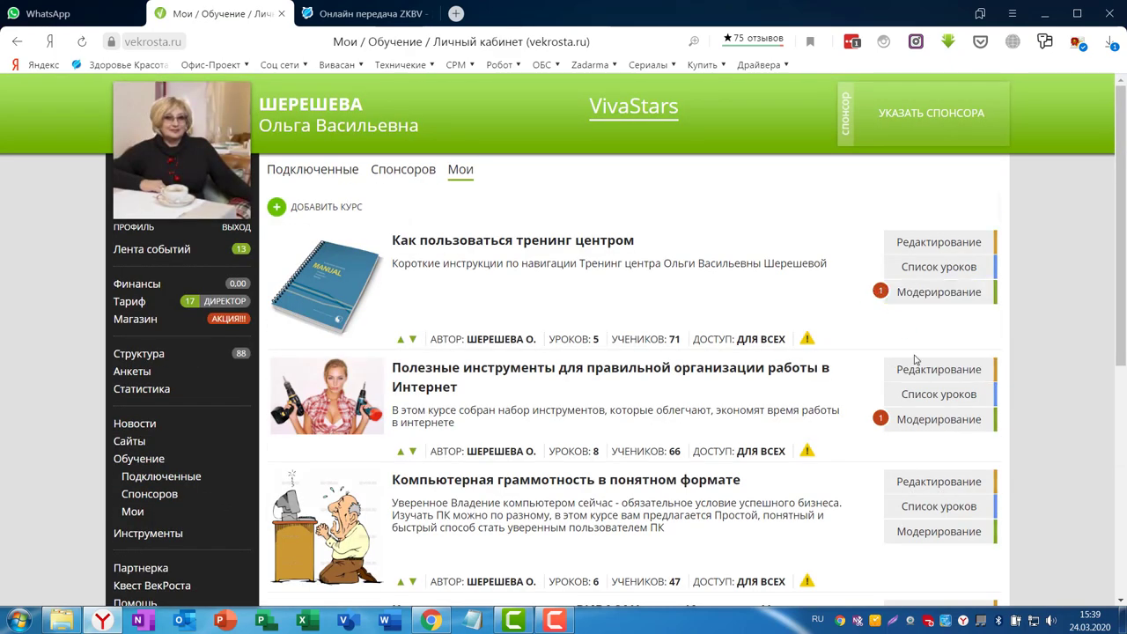
{"action": "scroll", "coordinate": [912, 421], "scroll_direction": "down", "scroll_amount": 2}
{"action": "scroll", "coordinate": [923, 467], "scroll_direction": "down", "scroll_amount": 2}
{"action": "scroll", "coordinate": [934, 497], "scroll_direction": "up", "scroll_amount": 4}
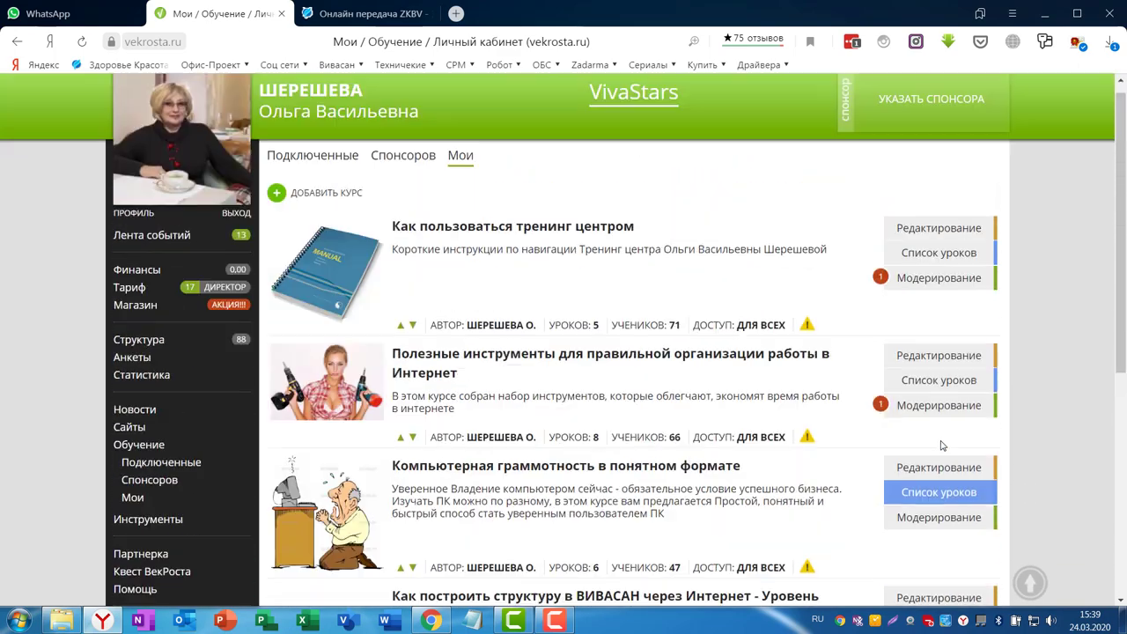
Step: Open moderation for the course "Как пользоваться тренинг центром" and view the profile card of the student with pending homework
{"action": "left_click", "coordinate": [939, 294]}
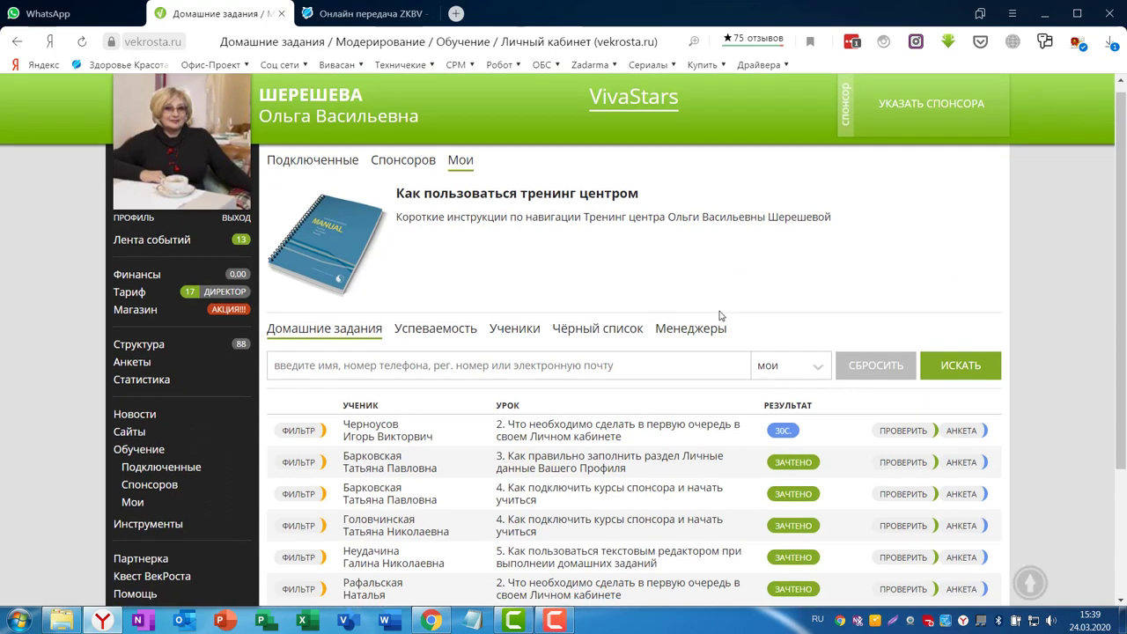
{"action": "scroll", "coordinate": [705, 335], "scroll_direction": "down", "scroll_amount": 2}
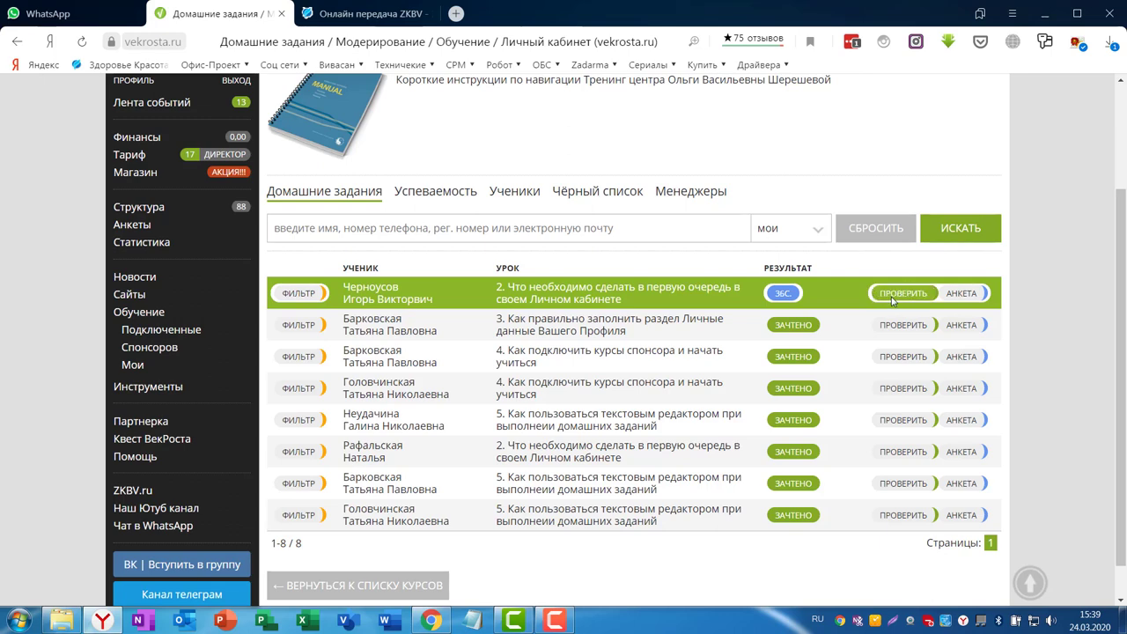
{"action": "left_click", "coordinate": [964, 295]}
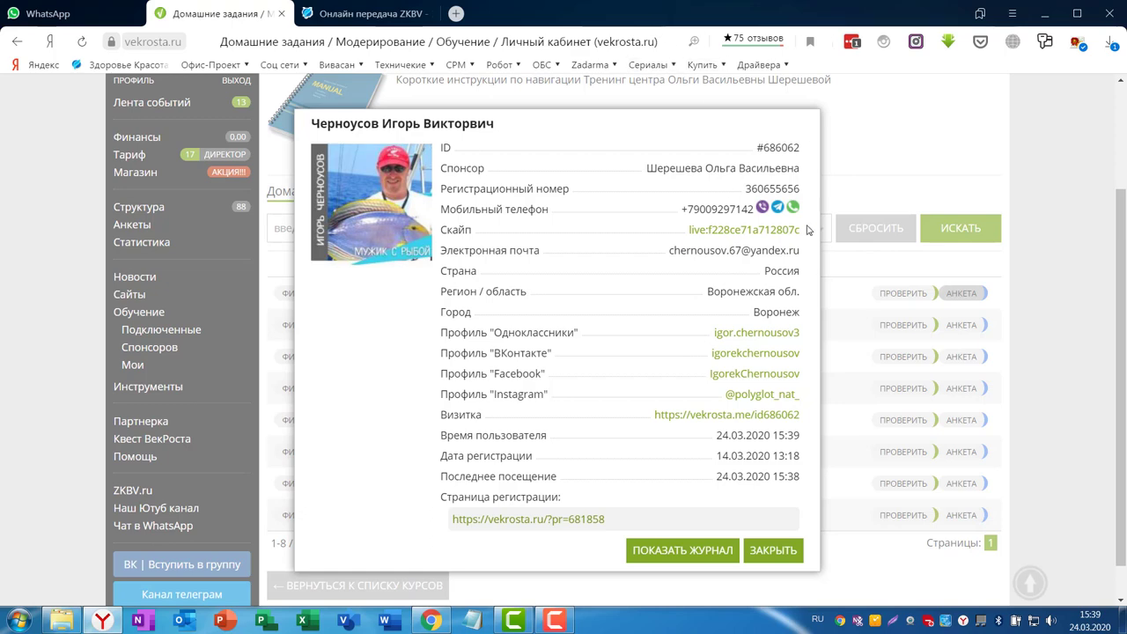
{"action": "left_click", "coordinate": [772, 551]}
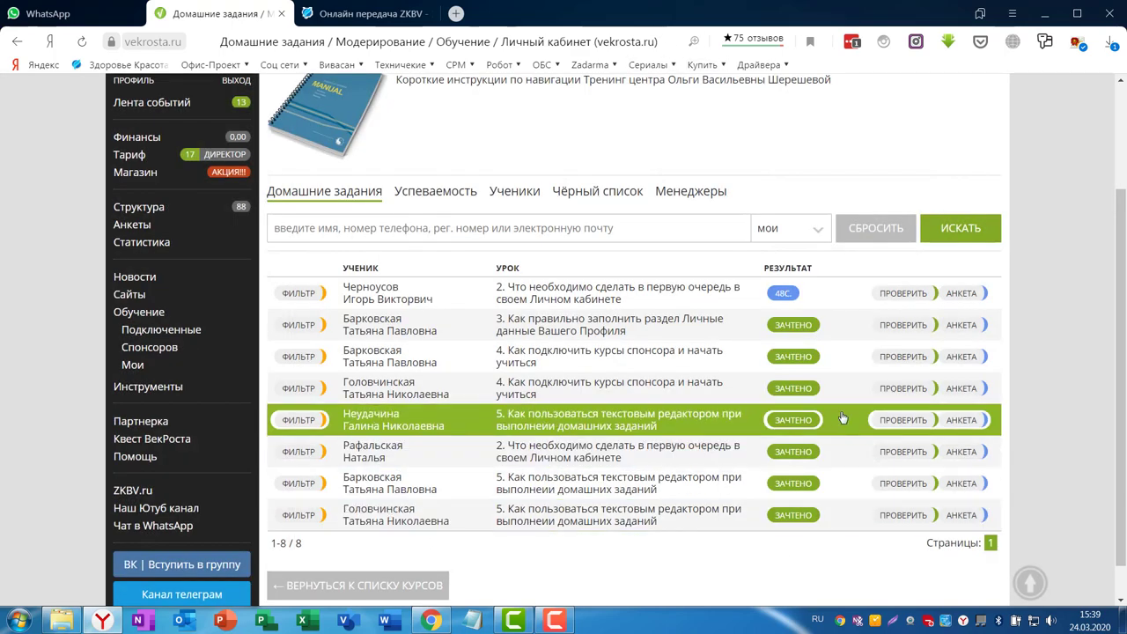
Step: Open the pending lesson 2 homework, comment "моыдло" on the resubmitted solution, mark it "зачтено" and send the result to the student
{"action": "left_click", "coordinate": [712, 296]}
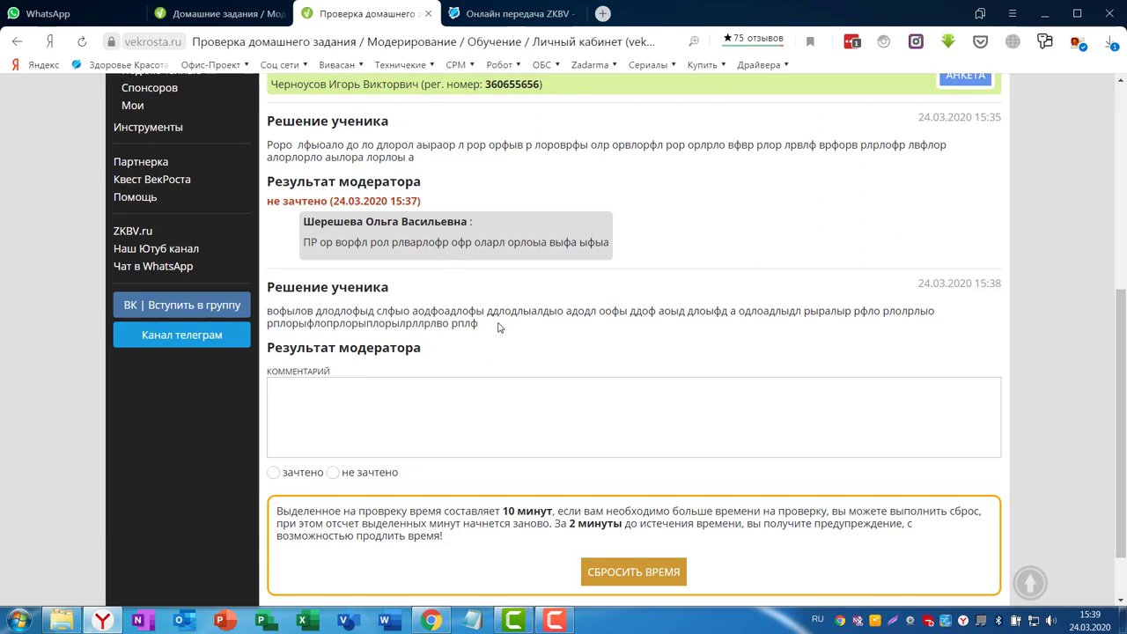
{"action": "left_click_drag", "start_coordinate": [483, 326], "coordinate": [269, 326]}
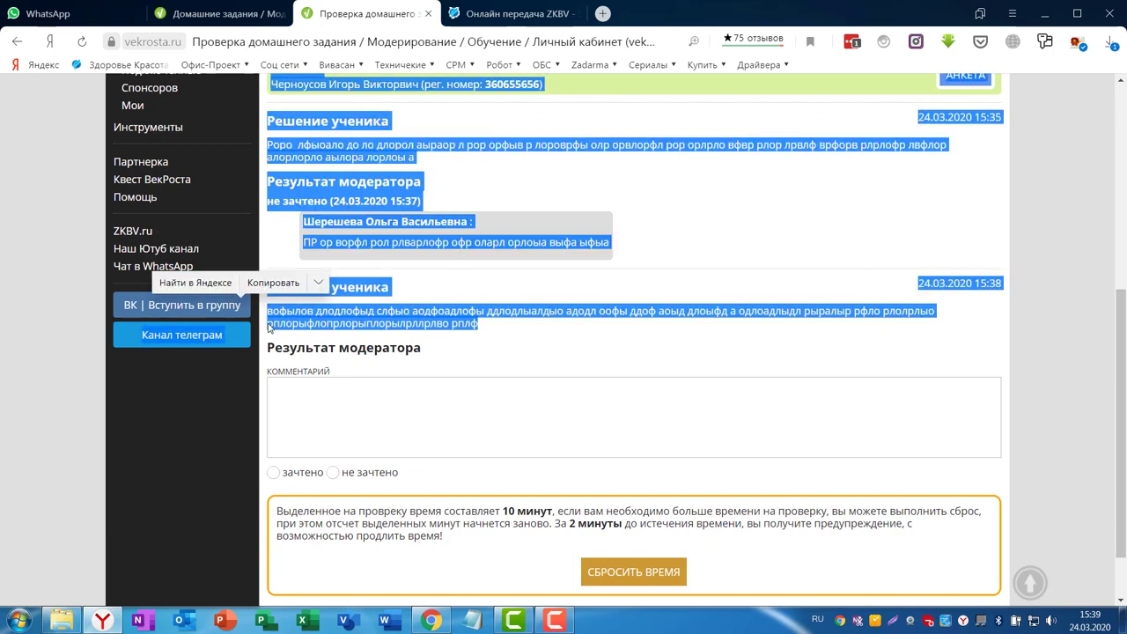
{"action": "left_click", "coordinate": [423, 403]}
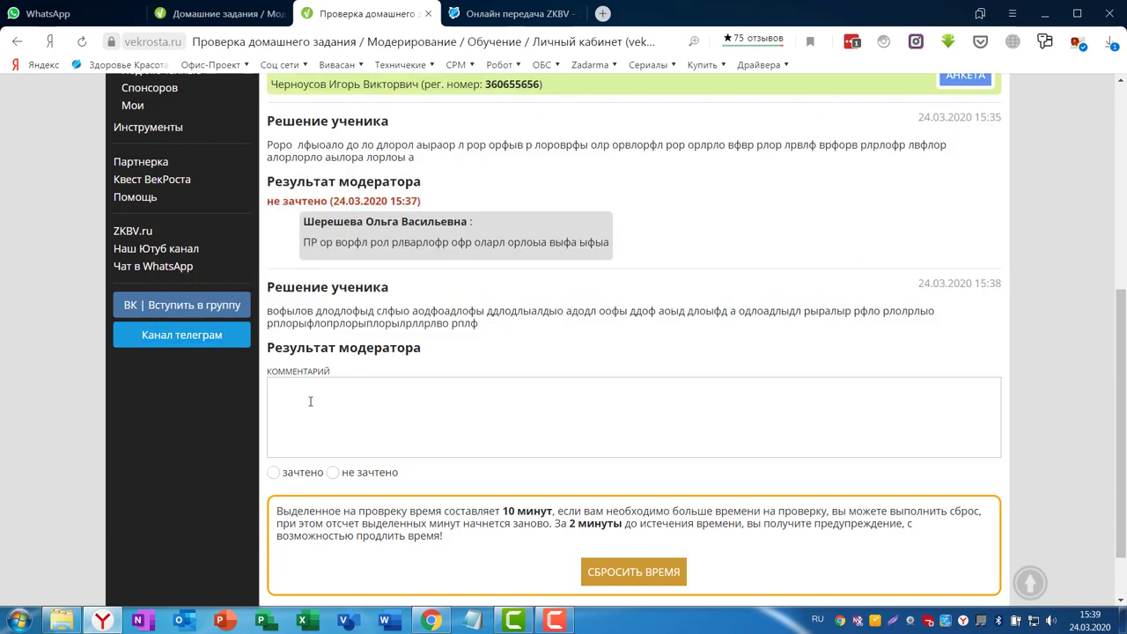
{"action": "type", "text": "моыдло"}
{"action": "left_click", "coordinate": [274, 474]}
{"action": "scroll", "coordinate": [576, 444], "scroll_direction": "down", "scroll_amount": 2}
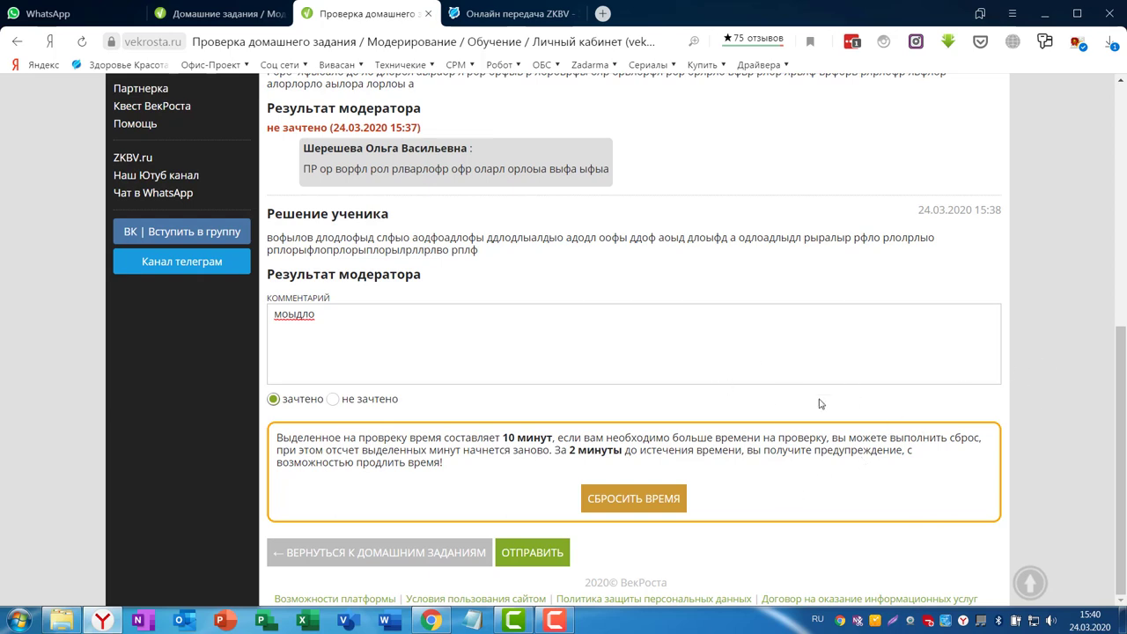
{"action": "left_click", "coordinate": [538, 560]}
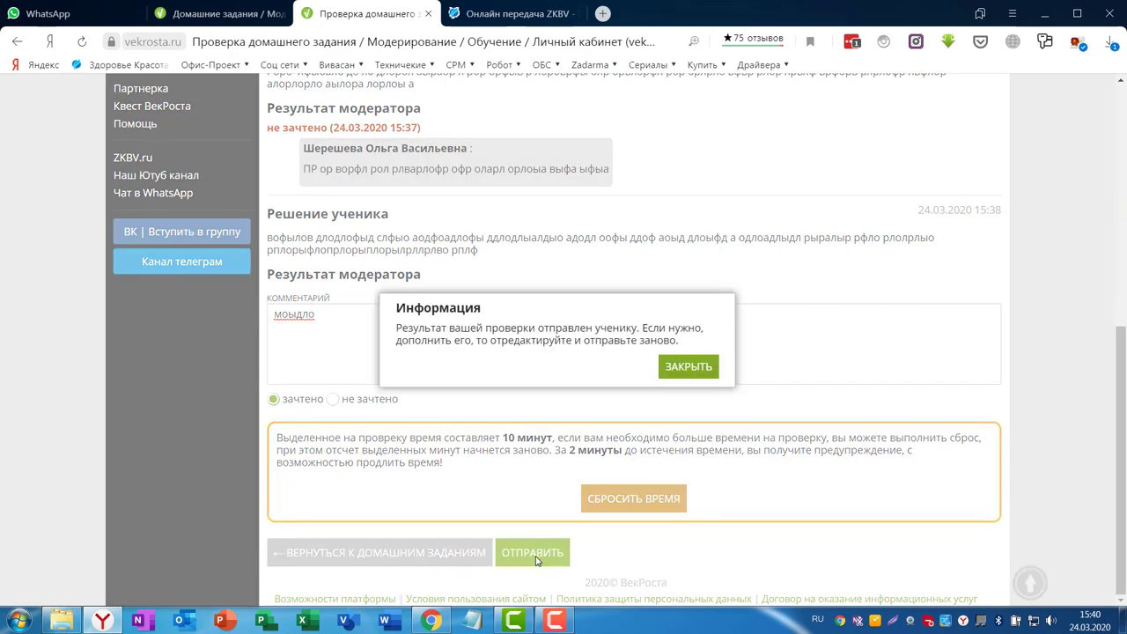
{"action": "left_click", "coordinate": [697, 370]}
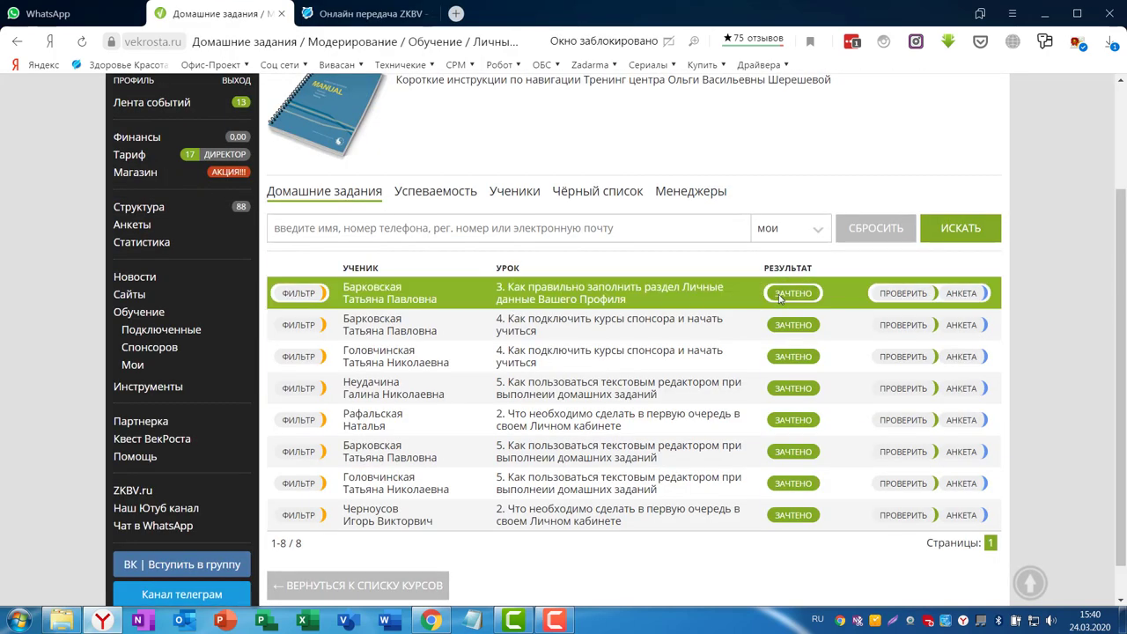
Step: Open another student's already accepted lesson 2 homework and resend the moderator's result
{"action": "left_click", "coordinate": [586, 427]}
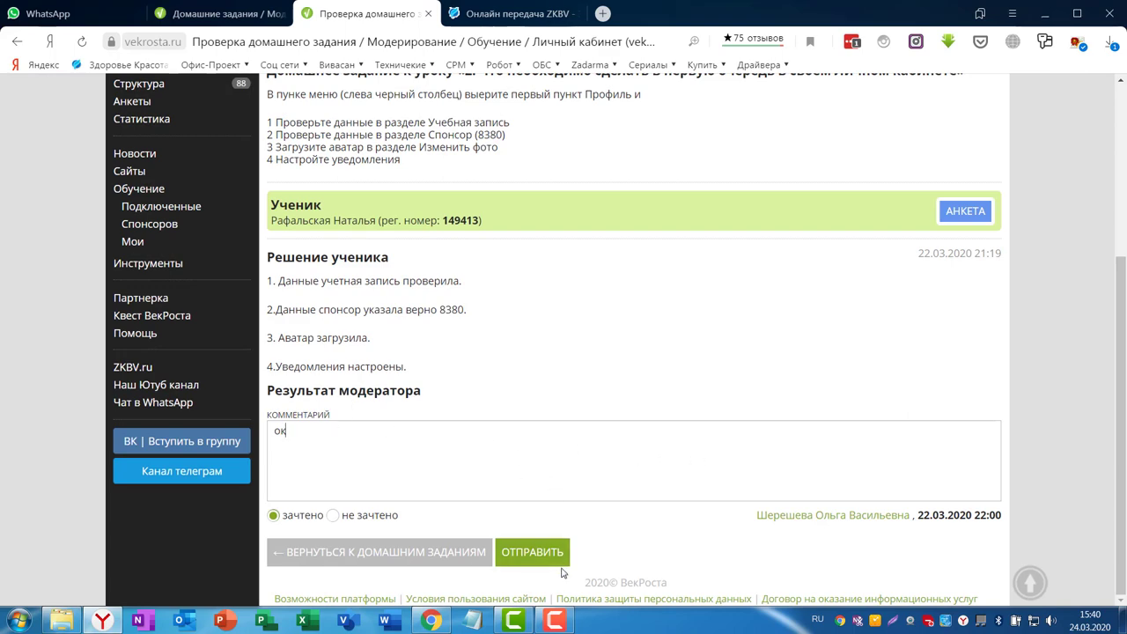
{"action": "left_click", "coordinate": [532, 552]}
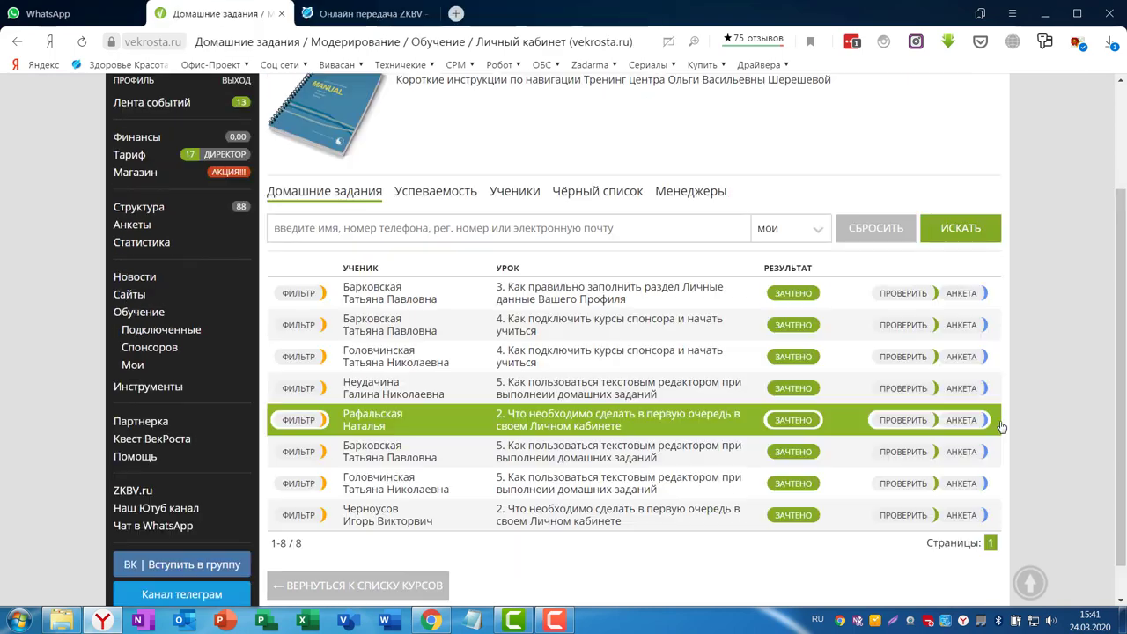
Step: From the lesson list of "Как пользоваться тренинг центром", preview lesson 2 "Что необходимо сделать в первую очередь в своем Личном кабинете" and open it for editing
{"action": "left_click", "coordinate": [348, 550]}
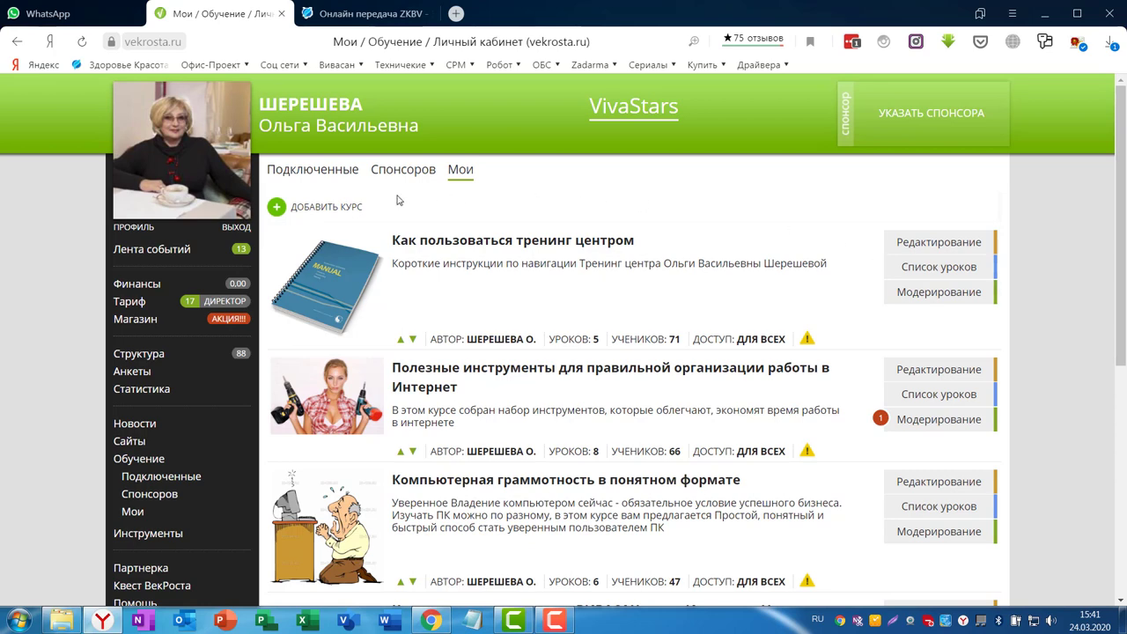
{"action": "left_click", "coordinate": [939, 267]}
{"action": "scroll", "coordinate": [443, 334], "scroll_direction": "down", "scroll_amount": 1}
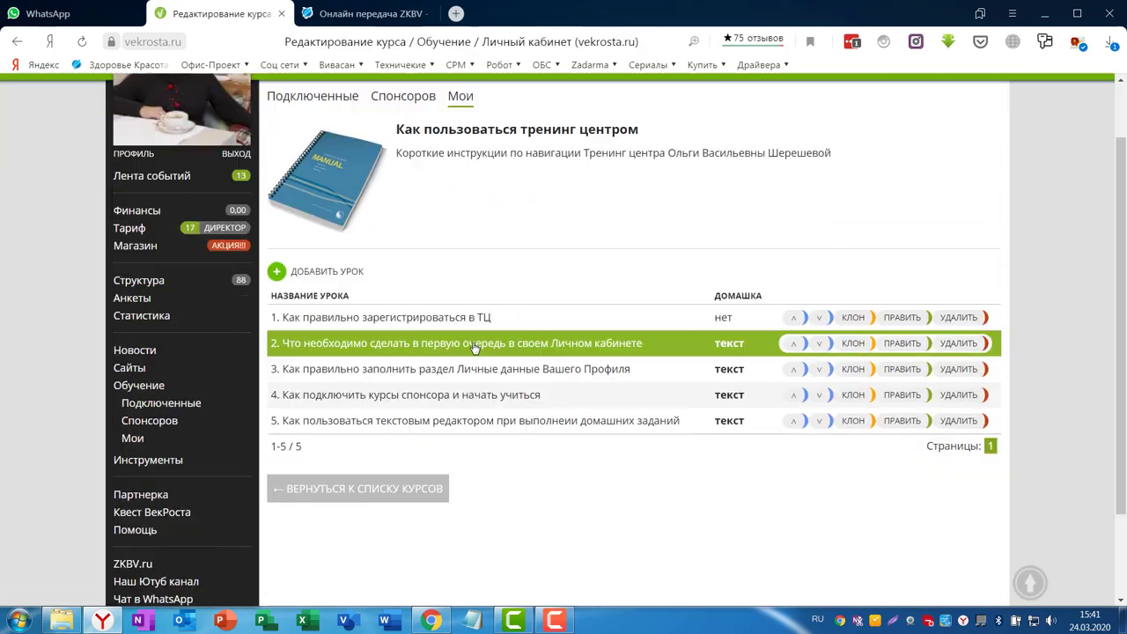
{"action": "left_click", "coordinate": [458, 350]}
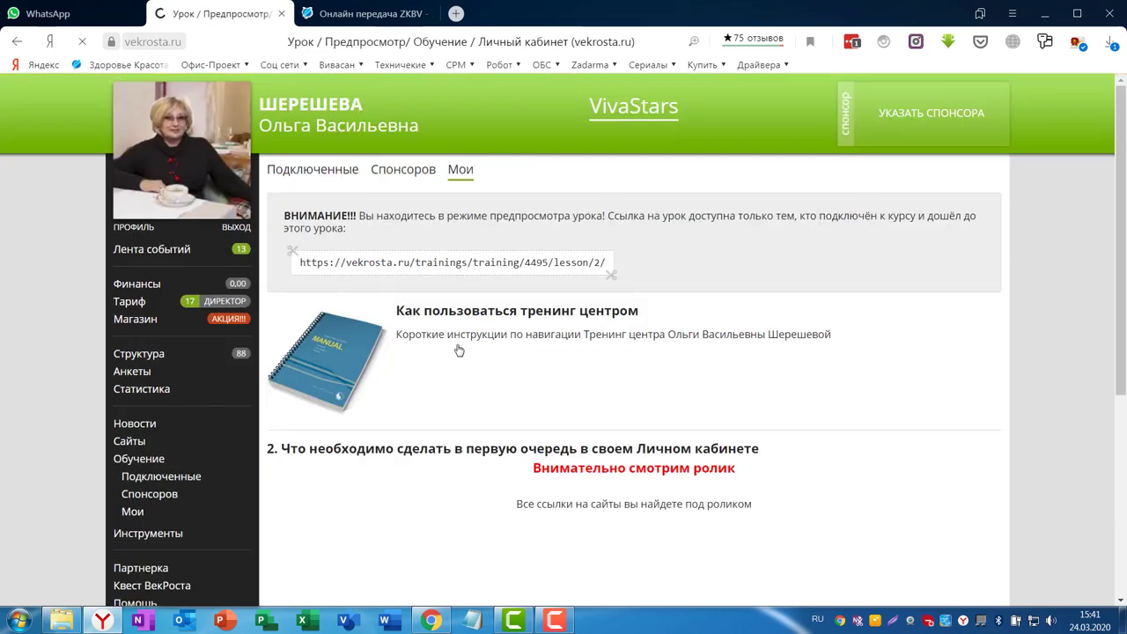
{"action": "scroll", "coordinate": [458, 349], "scroll_direction": "down", "scroll_amount": 4}
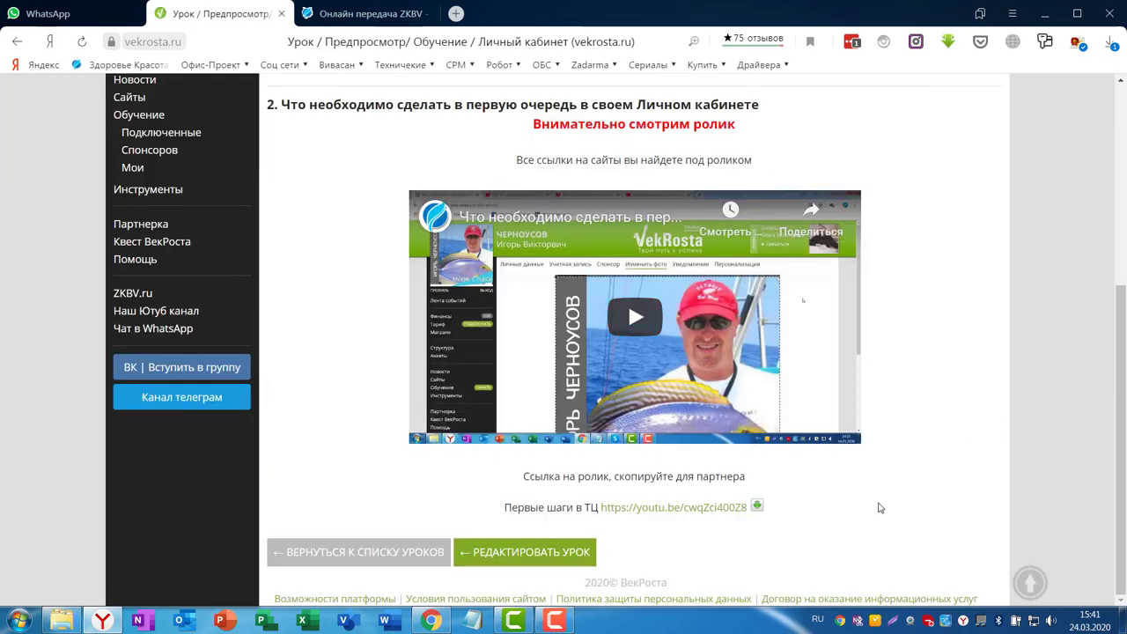
{"action": "left_click", "coordinate": [533, 553]}
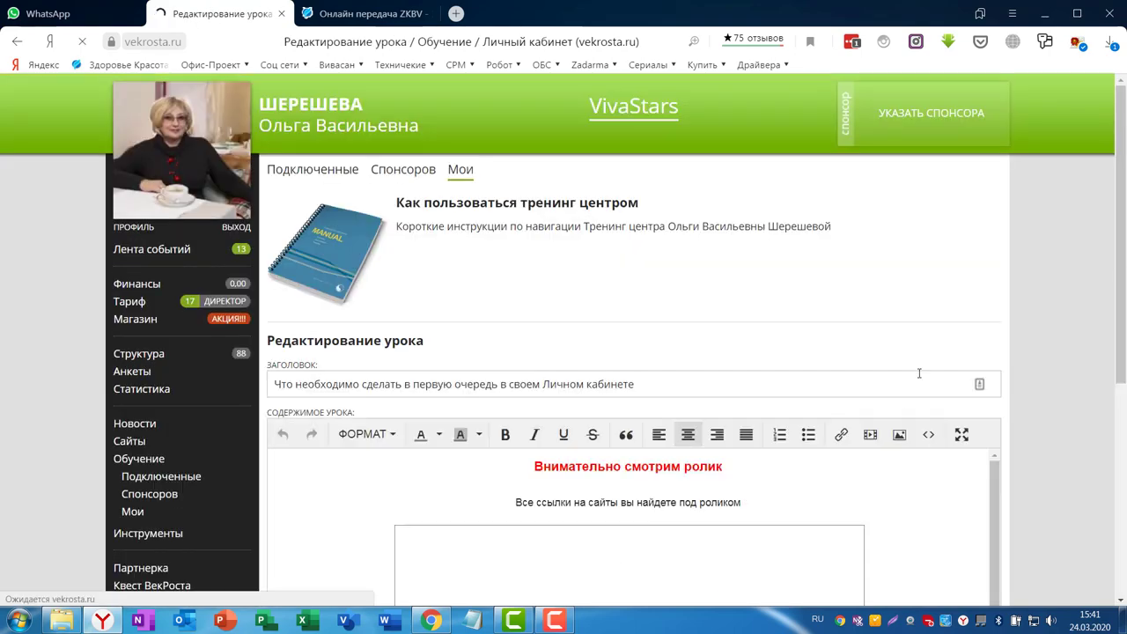
Step: Look through the lesson's content, copy protection and notification options, and open its homework settings
{"action": "scroll", "coordinate": [989, 368], "scroll_direction": "down", "scroll_amount": 5}
{"action": "scroll", "coordinate": [989, 368], "scroll_direction": "down", "scroll_amount": 3}
{"action": "scroll", "coordinate": [749, 308], "scroll_direction": "up", "scroll_amount": 6}
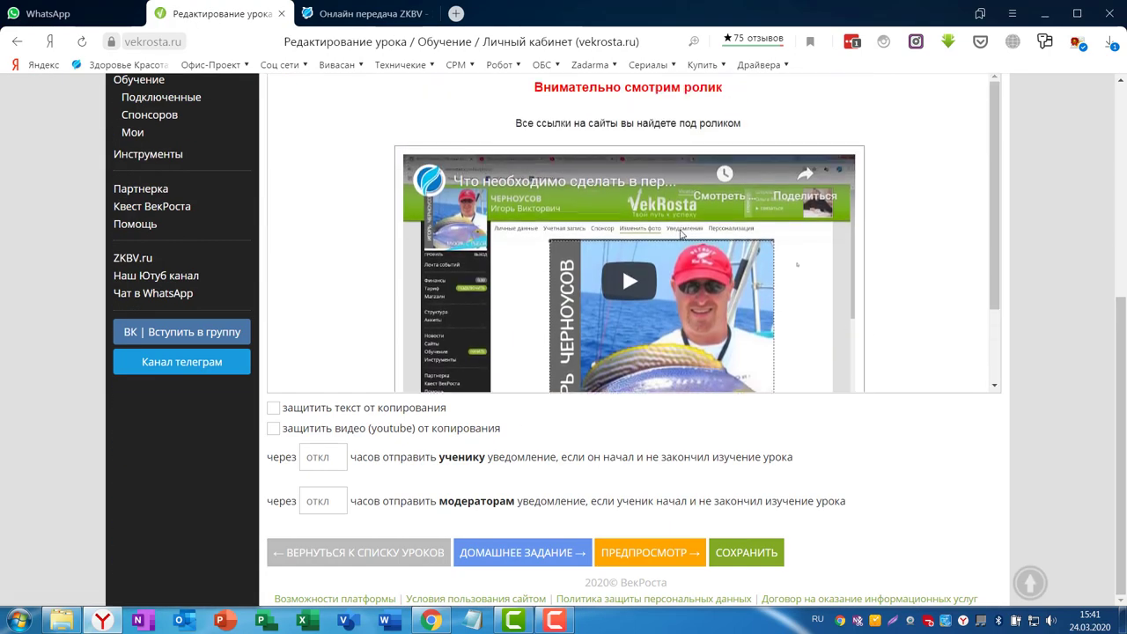
{"action": "scroll", "coordinate": [747, 282], "scroll_direction": "down", "scroll_amount": 3}
{"action": "scroll", "coordinate": [747, 282], "scroll_direction": "down", "scroll_amount": 5}
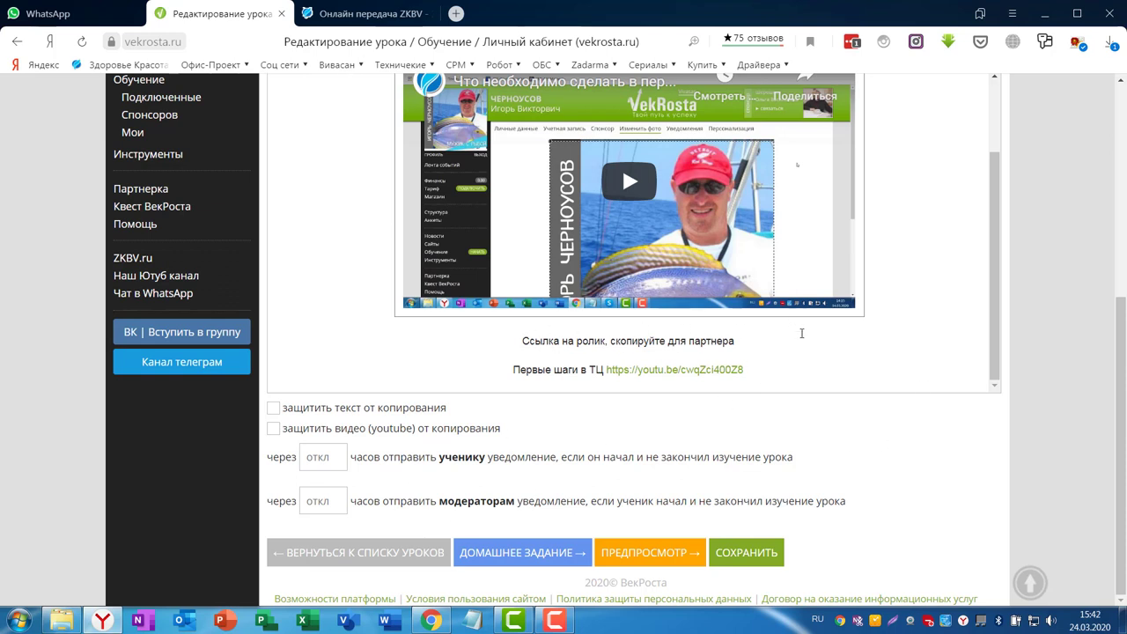
{"action": "left_click", "coordinate": [515, 555]}
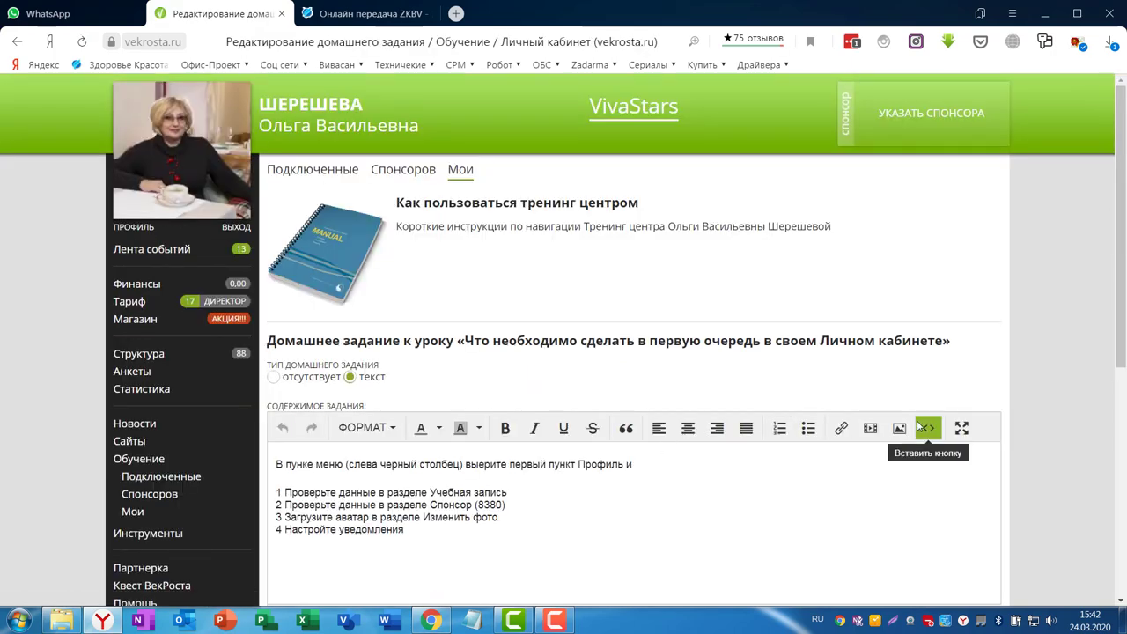
Step: Set the minimum number of characters for the lesson 2 homework solution to 90
{"action": "scroll", "coordinate": [917, 423], "scroll_direction": "down", "scroll_amount": 2}
{"action": "scroll", "coordinate": [917, 425], "scroll_direction": "down", "scroll_amount": 1}
{"action": "scroll", "coordinate": [773, 329], "scroll_direction": "up", "scroll_amount": 3}
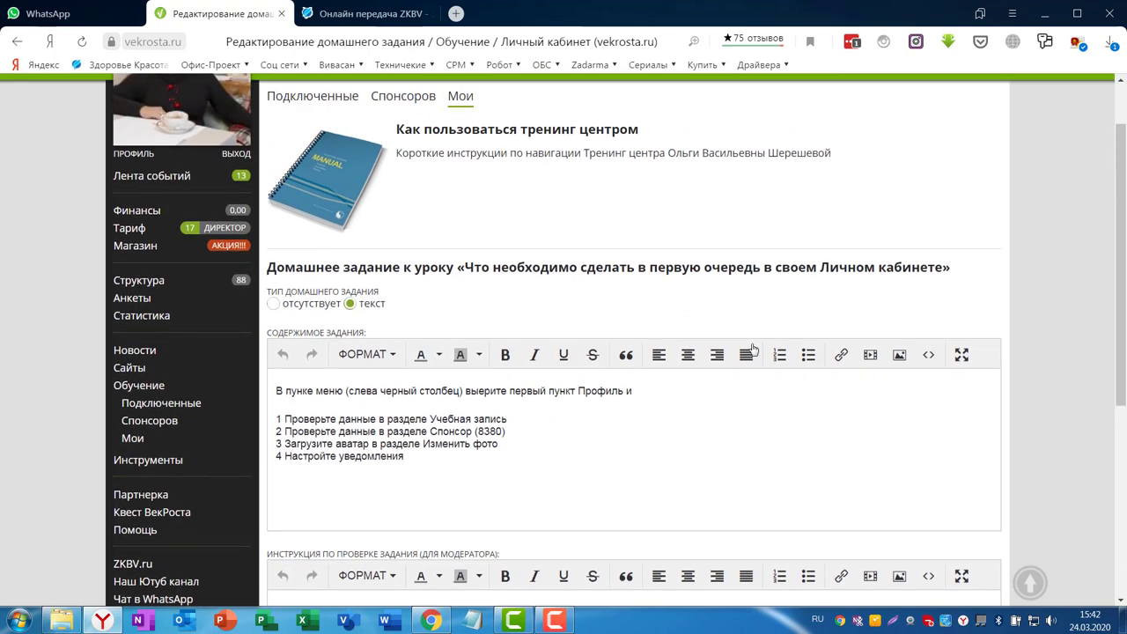
{"action": "scroll", "coordinate": [729, 353], "scroll_direction": "down", "scroll_amount": 1}
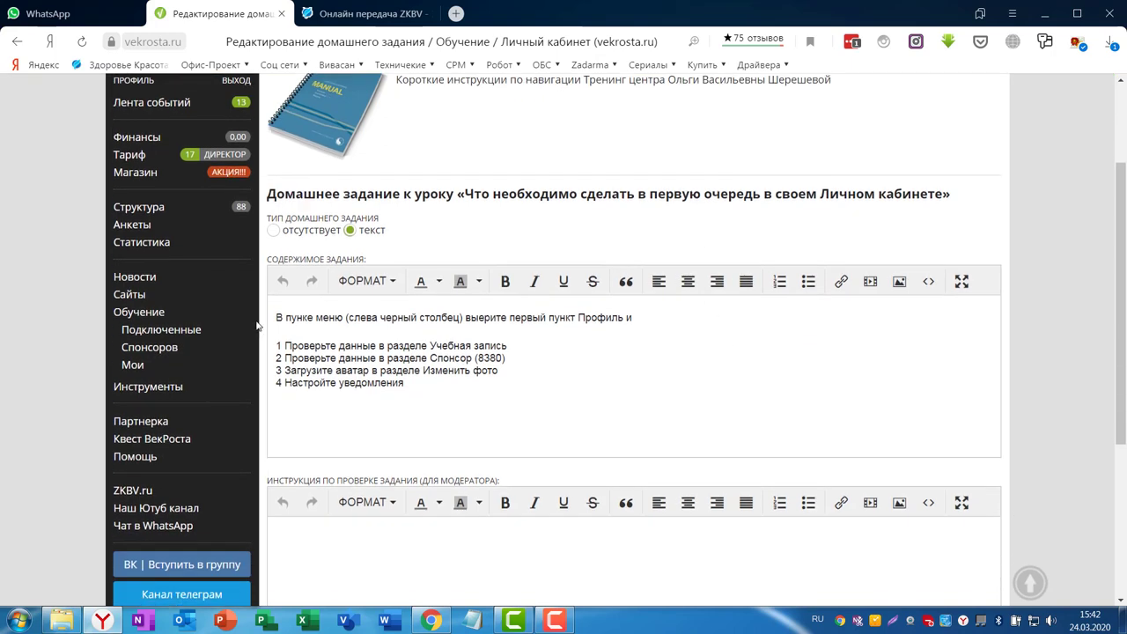
{"action": "scroll", "coordinate": [631, 415], "scroll_direction": "down", "scroll_amount": 3}
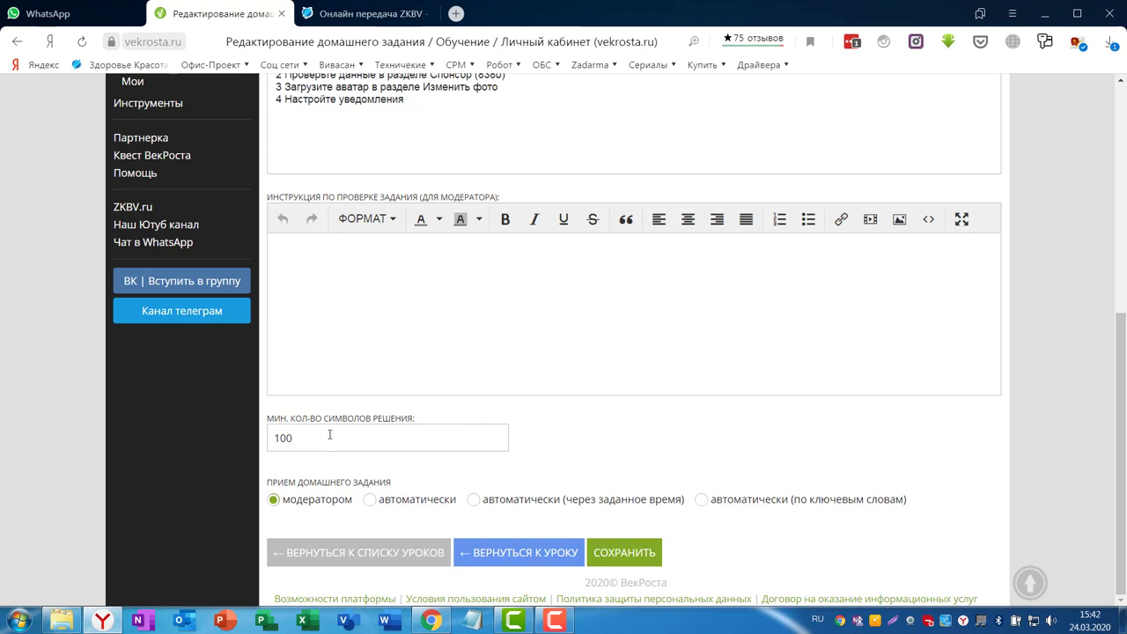
{"action": "left_click", "coordinate": [288, 436]}
{"action": "key", "text": "BackSpace"}
{"action": "type", "text": "90"}
{"action": "scroll", "coordinate": [919, 445], "scroll_direction": "up", "scroll_amount": 3}
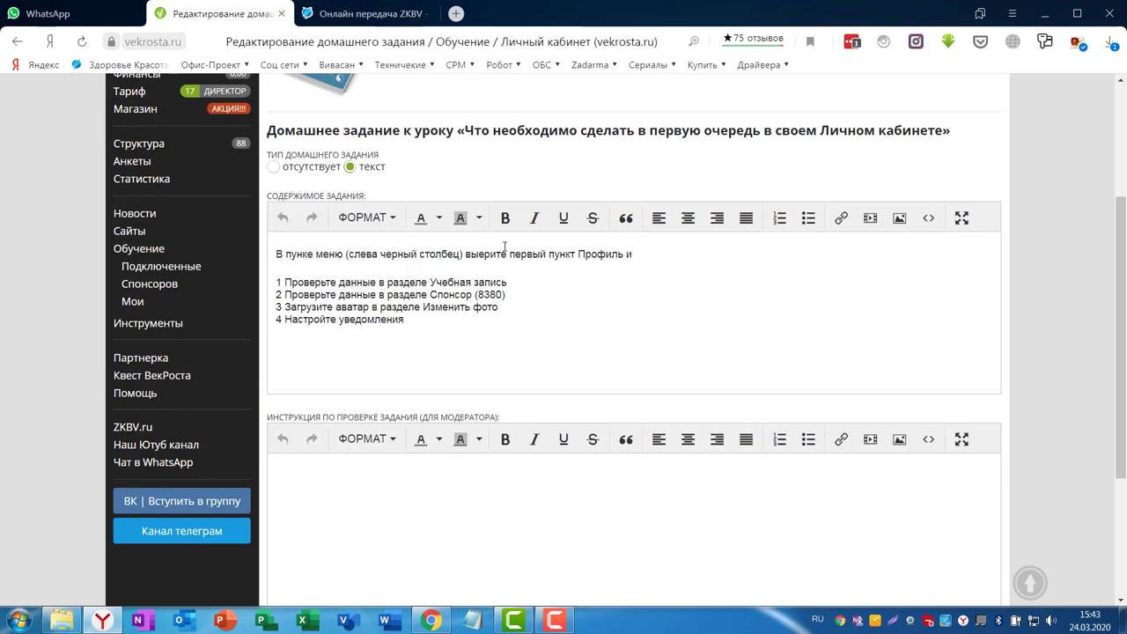
{"action": "scroll", "coordinate": [525, 340], "scroll_direction": "down", "scroll_amount": 3}
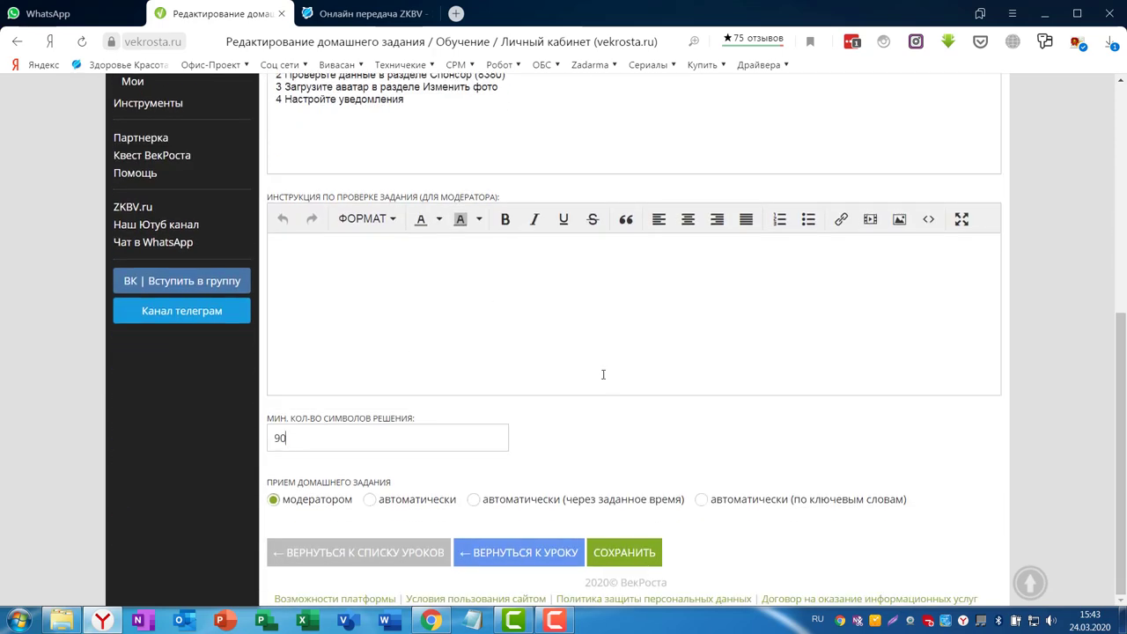